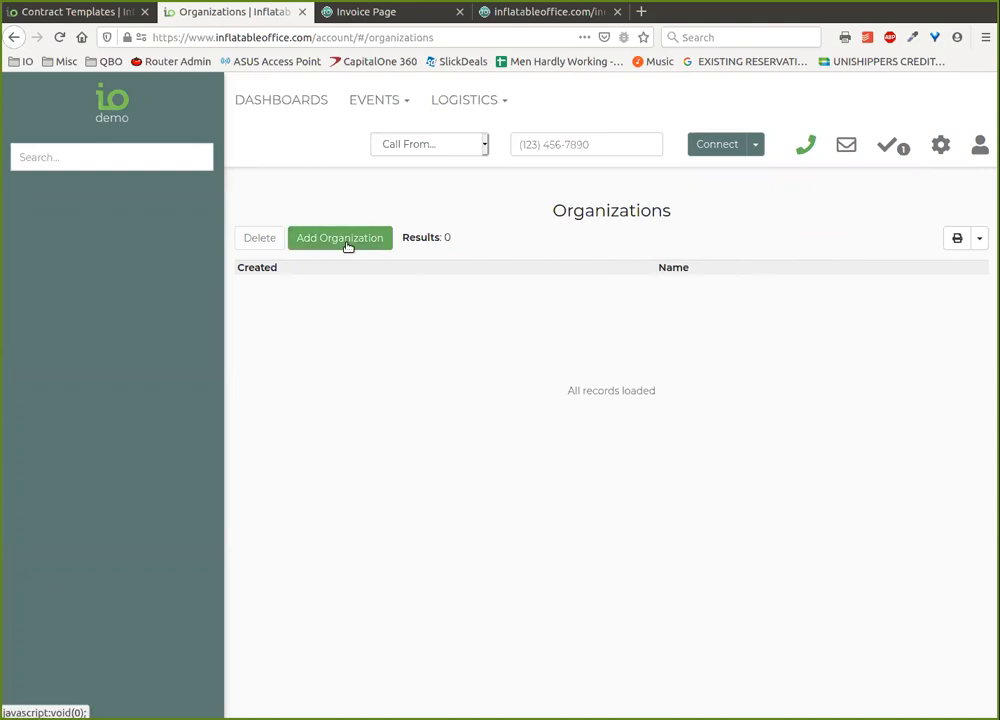
# - Start a new organization and name it A Big Company
pyautogui.click(347, 246)
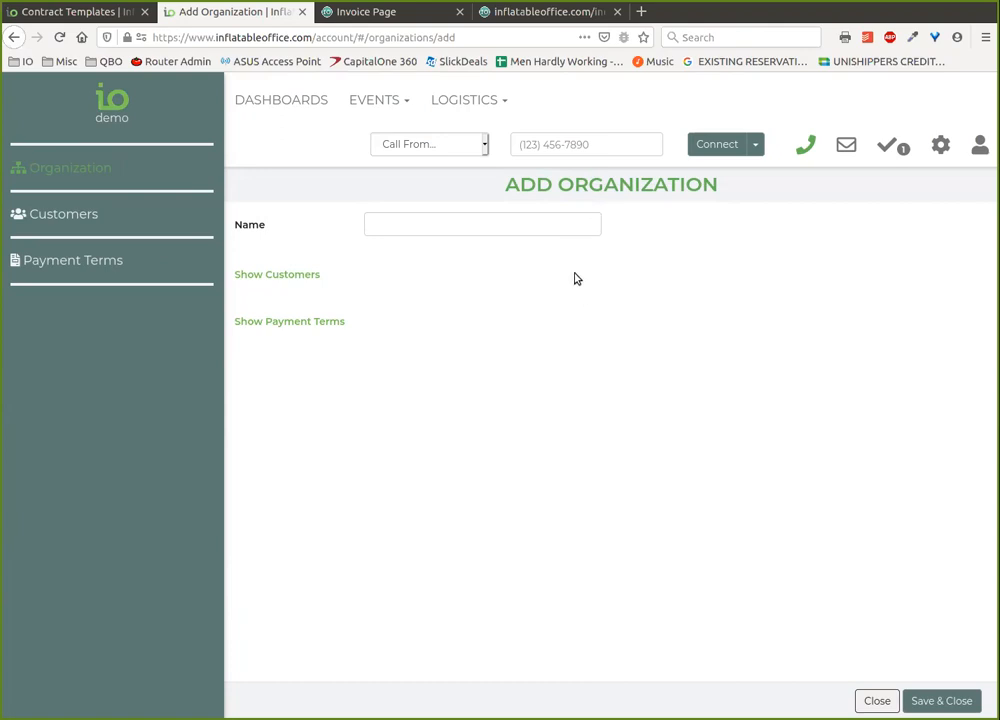
pyautogui.click(567, 226)
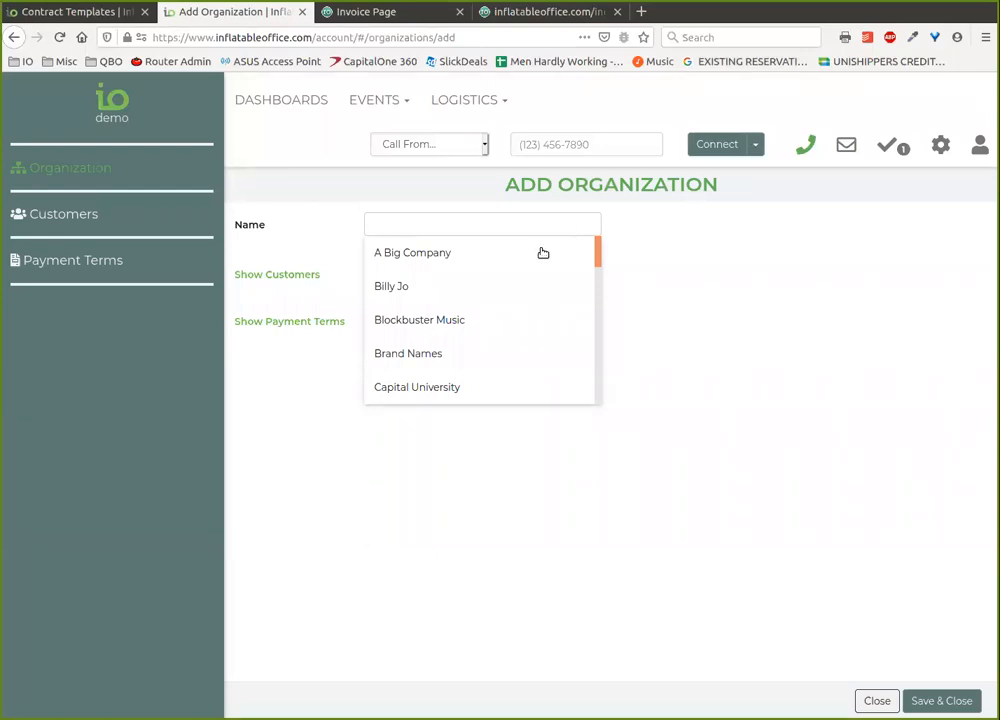
pyautogui.click(493, 262)
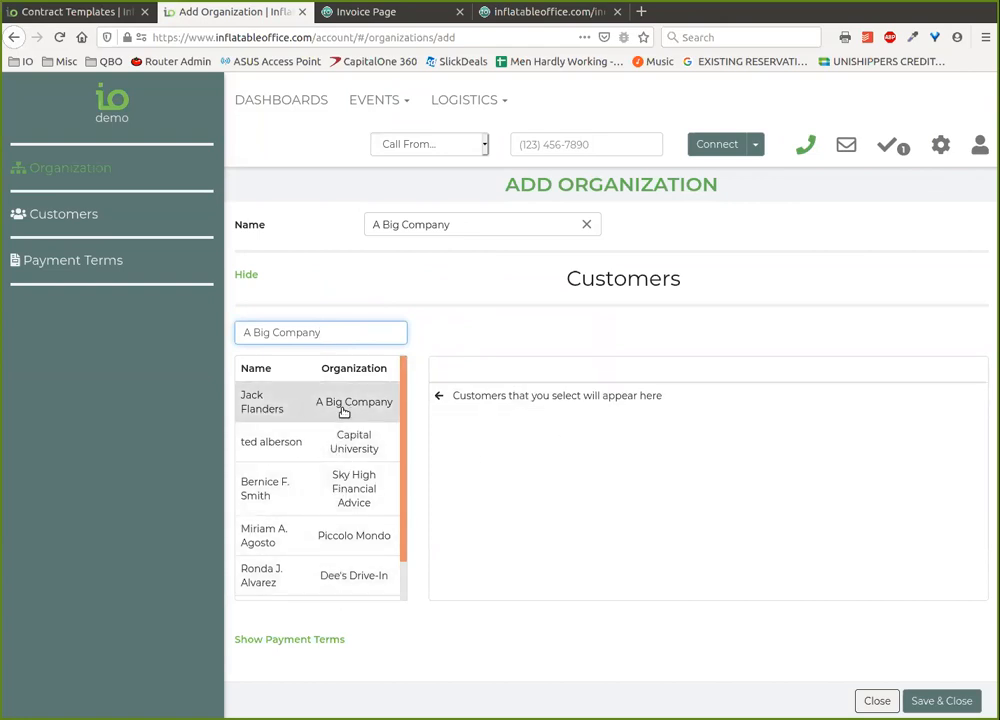
# - Add the customer listed under A Big Company plus a second customer found by first name, and show the organization's payment terms
pyautogui.click(344, 411)
pyautogui.moveTo(354, 331); pyautogui.dragTo(203, 339)
pyautogui.write('beth')
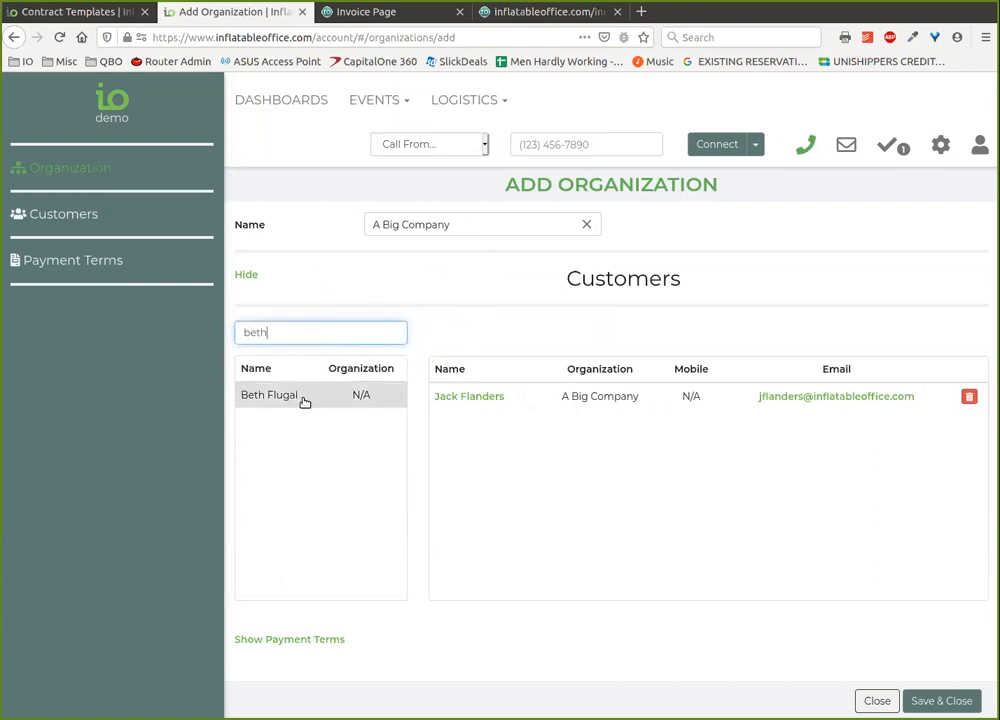
pyautogui.click(298, 397)
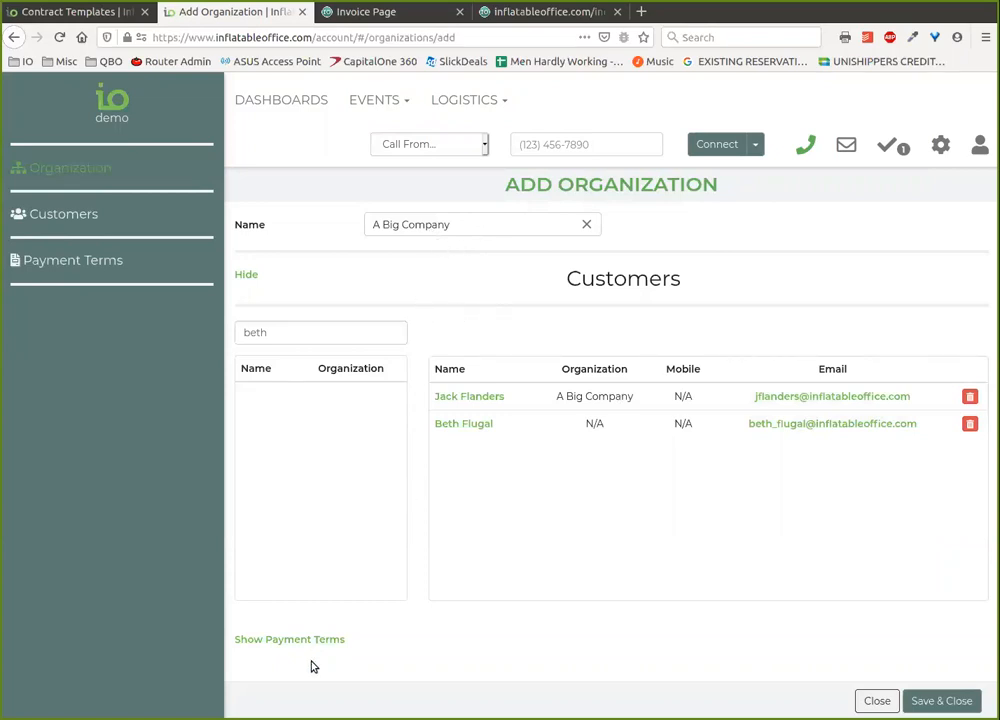
pyautogui.click(327, 641)
pyautogui.scroll(-5, 417, 635)
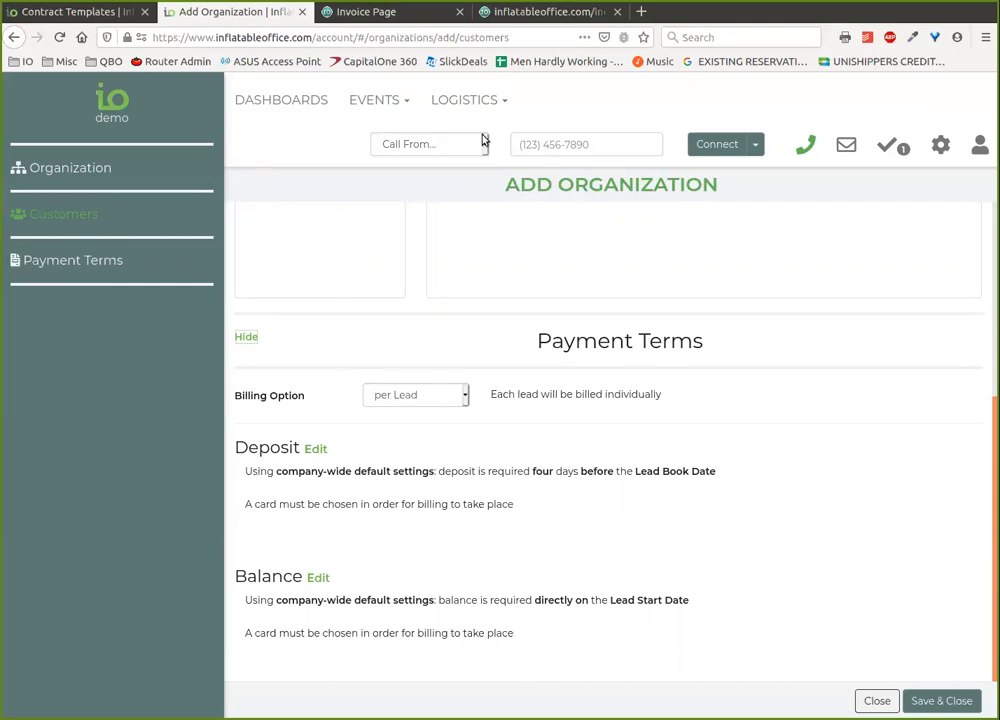
# - Search the template variables page for "terms" and step through the matches to the deposit and balance payment terms variables
pyautogui.click(527, 20)
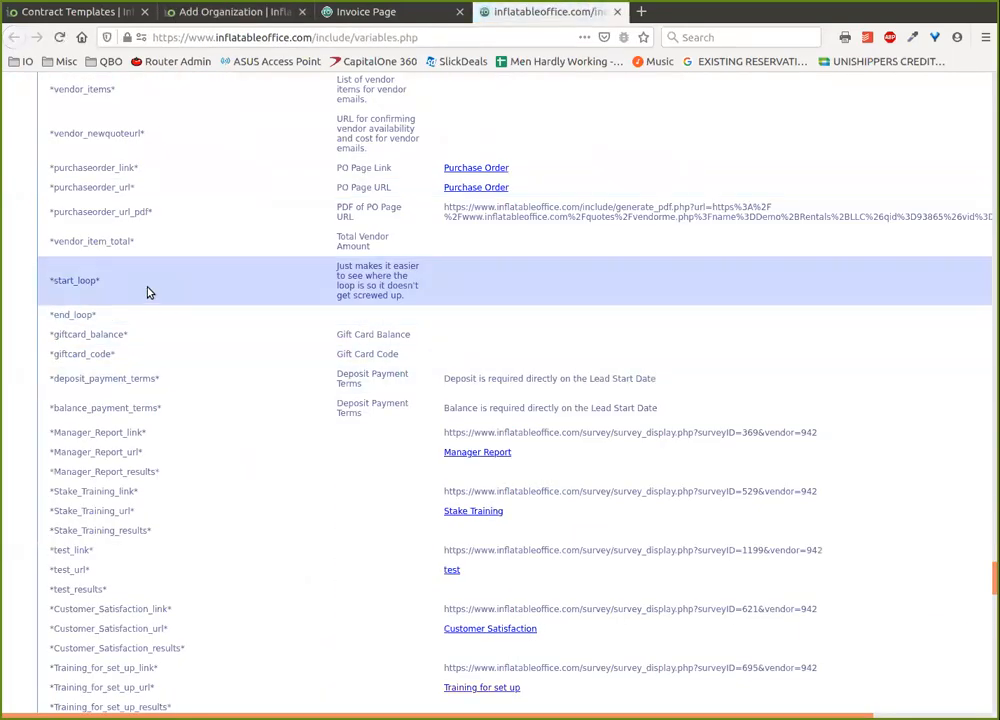
pyautogui.hotkey('ctrl', 'f')
pyautogui.write('terms')
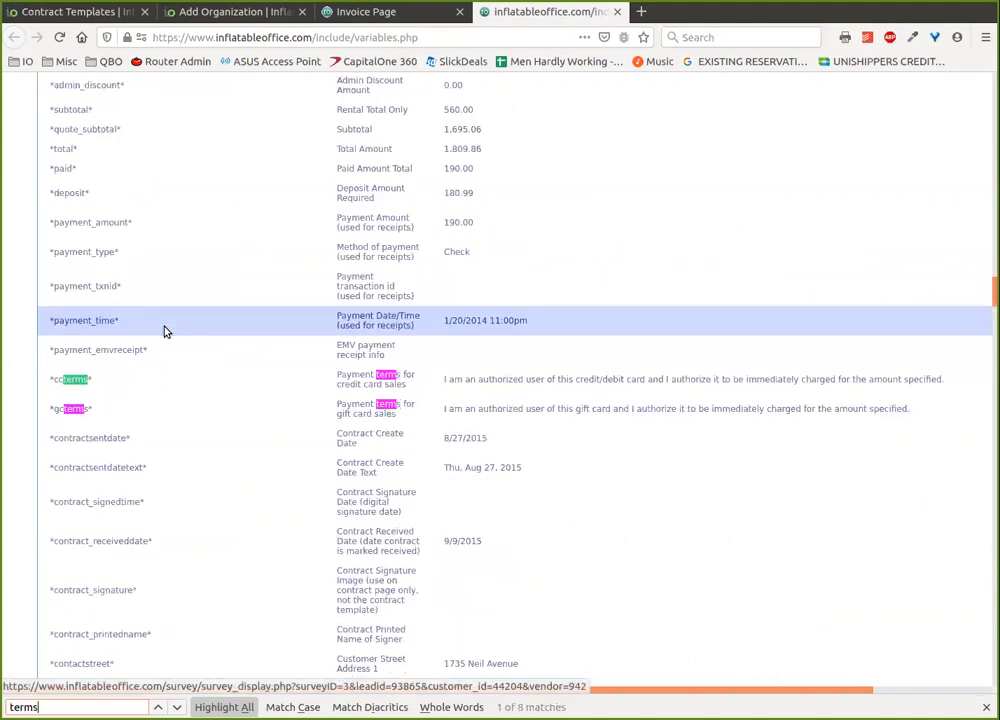
pyautogui.click(177, 707)
pyautogui.click(177, 707)
pyautogui.click(177, 707)
pyautogui.click(177, 707)
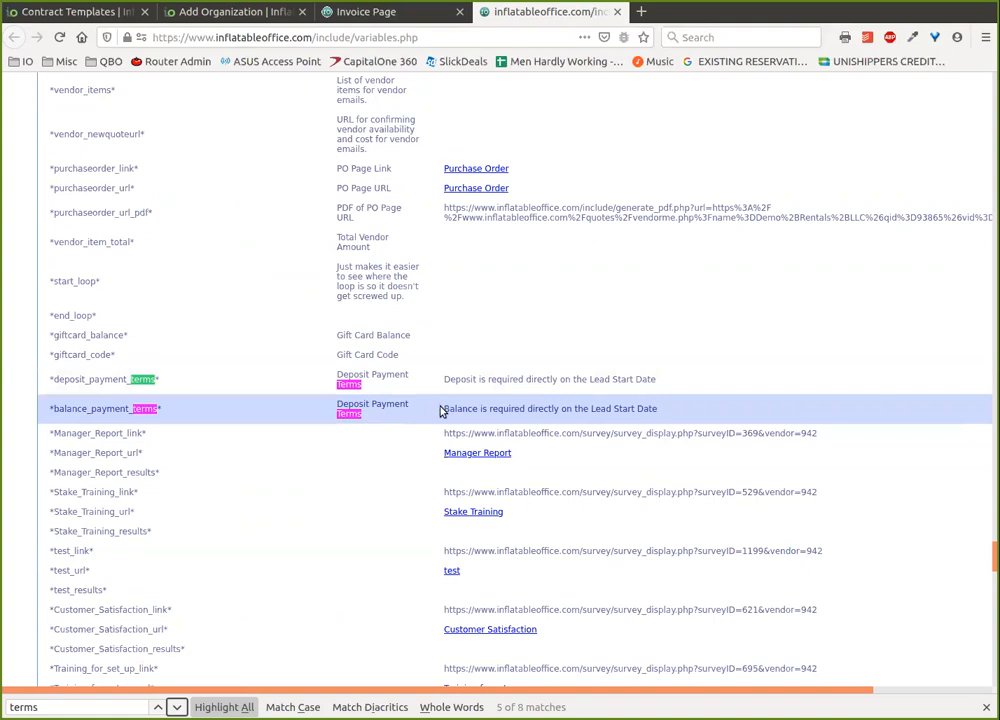
# - Return to the new organization and override its deposit terms with custom settings of 7 days after the Lead Start Date
pyautogui.click(265, 13)
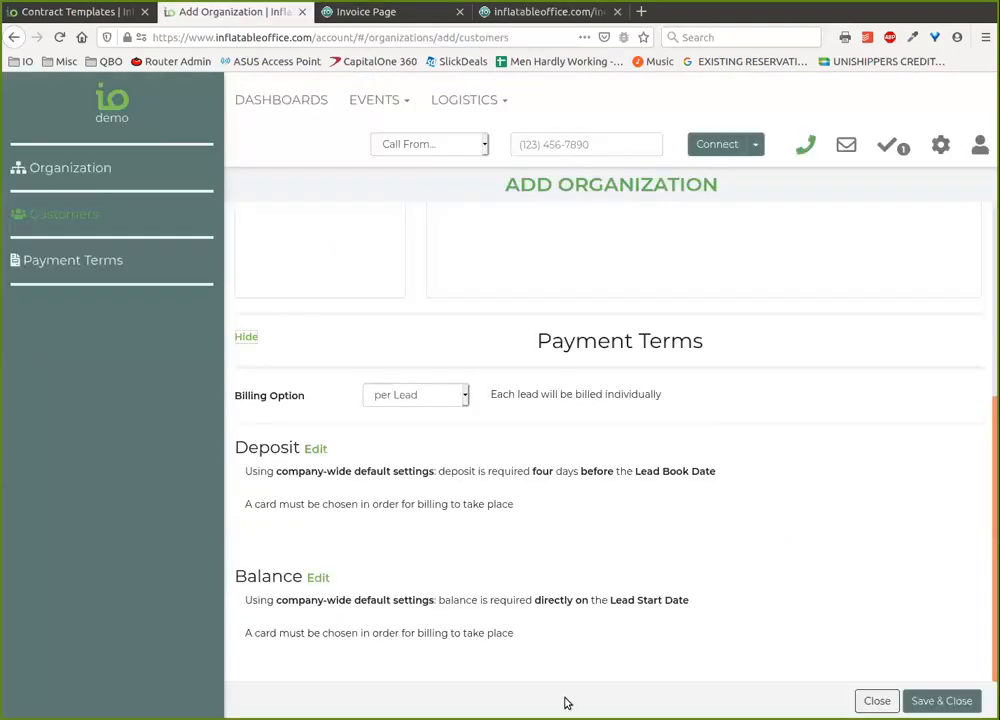
pyautogui.click(315, 449)
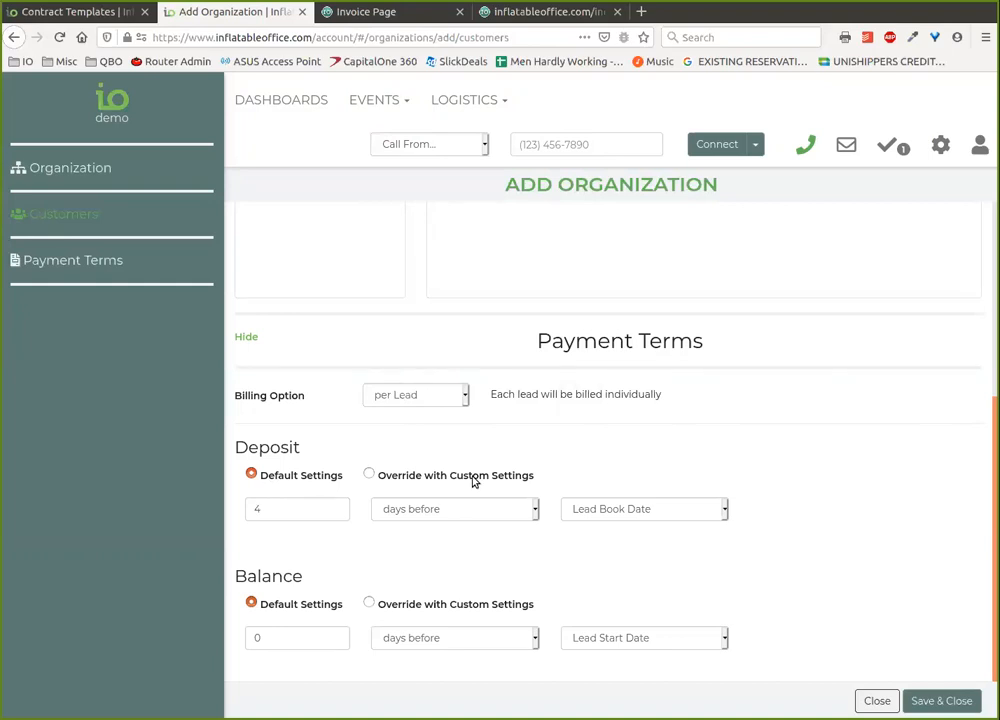
pyautogui.click(368, 476)
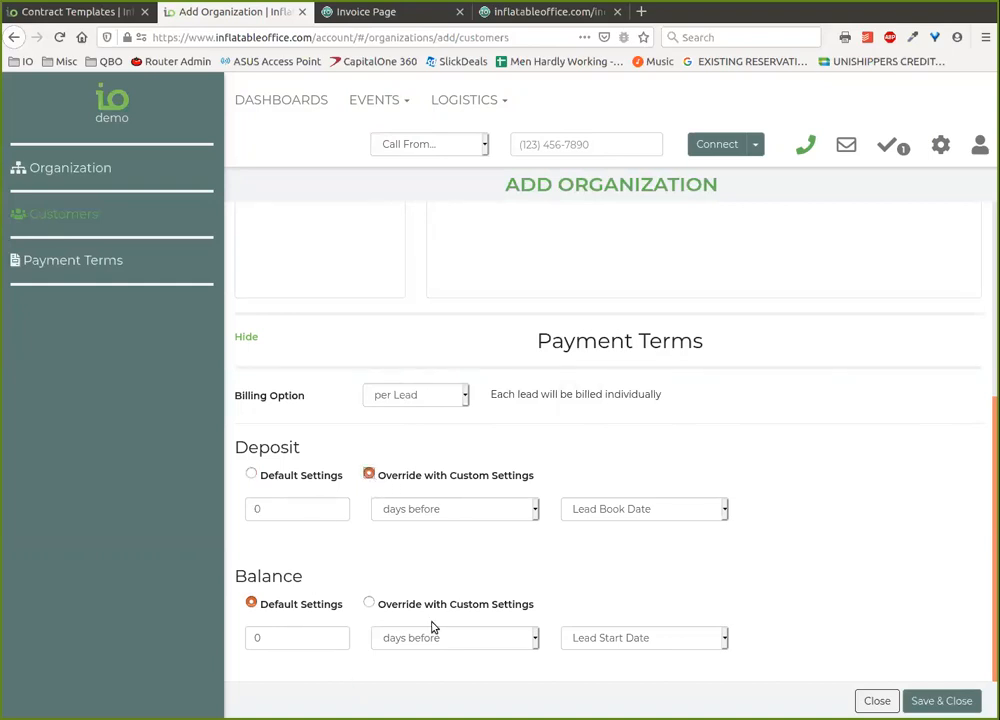
pyautogui.click(646, 513)
pyautogui.click(636, 535)
pyautogui.click(502, 511)
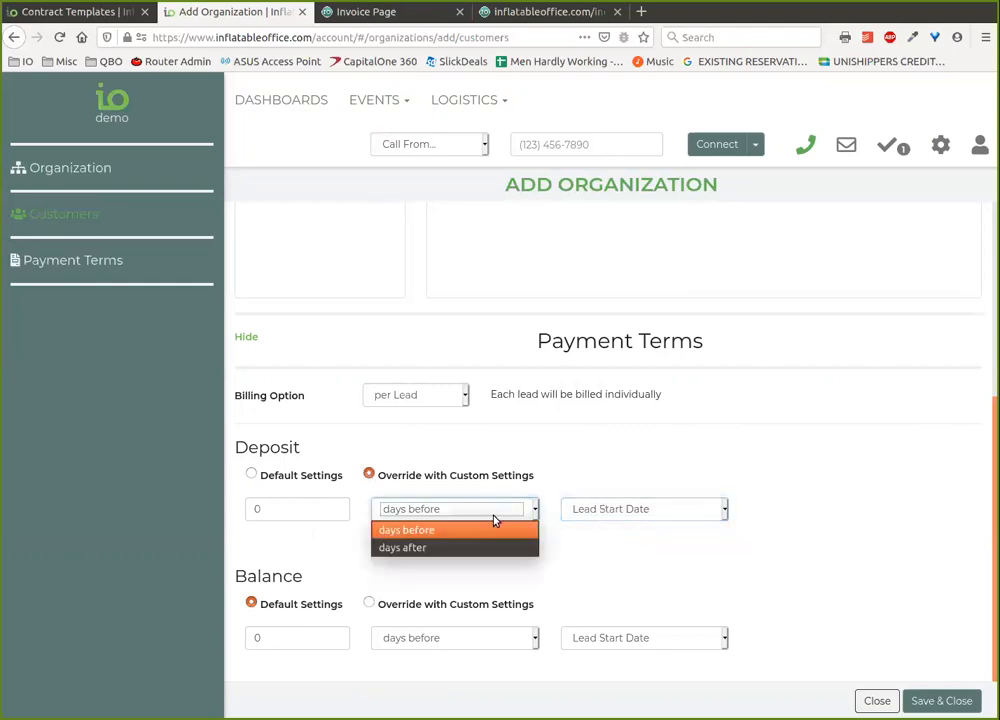
pyautogui.click(459, 548)
pyautogui.doubleClick(318, 511)
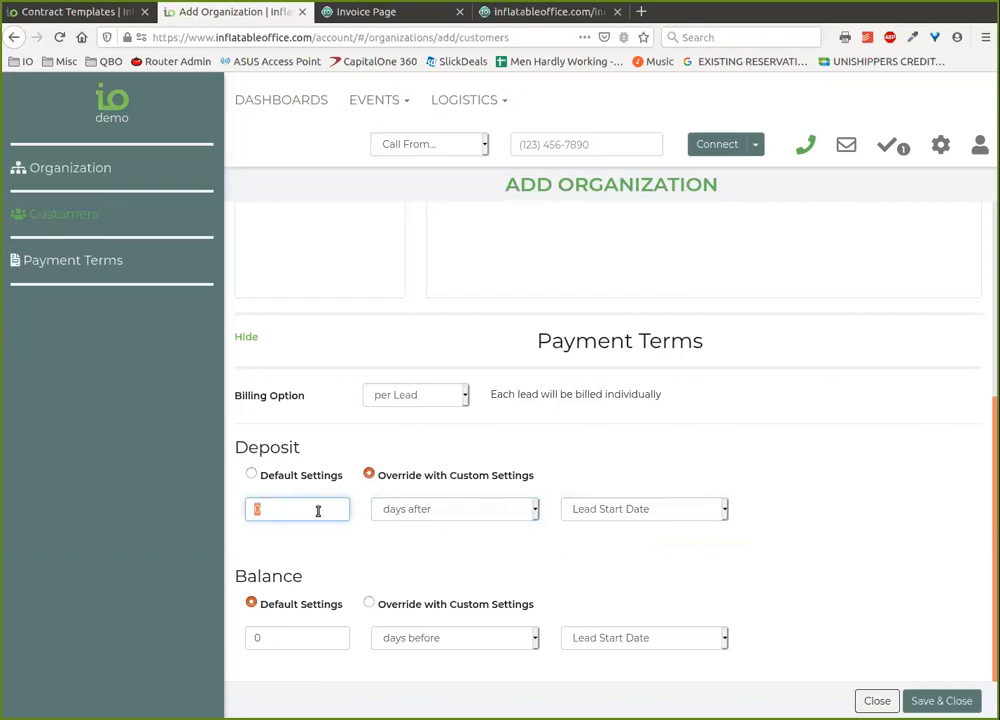
pyautogui.write('7')
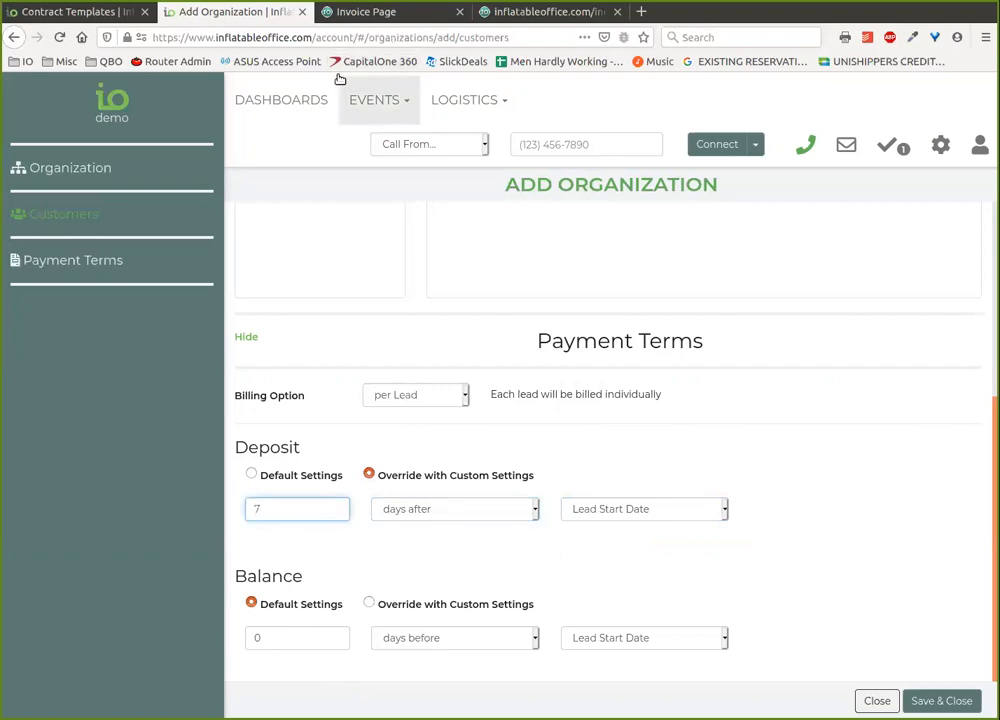
pyautogui.click(632, 455)
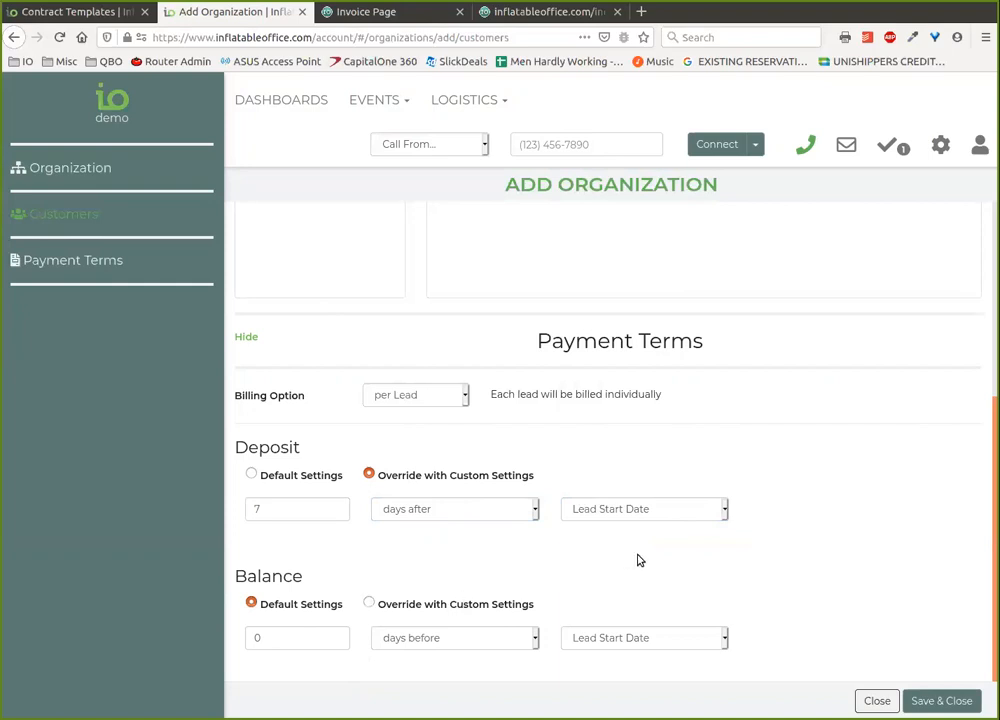
# - Set the organization's billing option to per Account, then save and close the organization
pyautogui.click(465, 397)
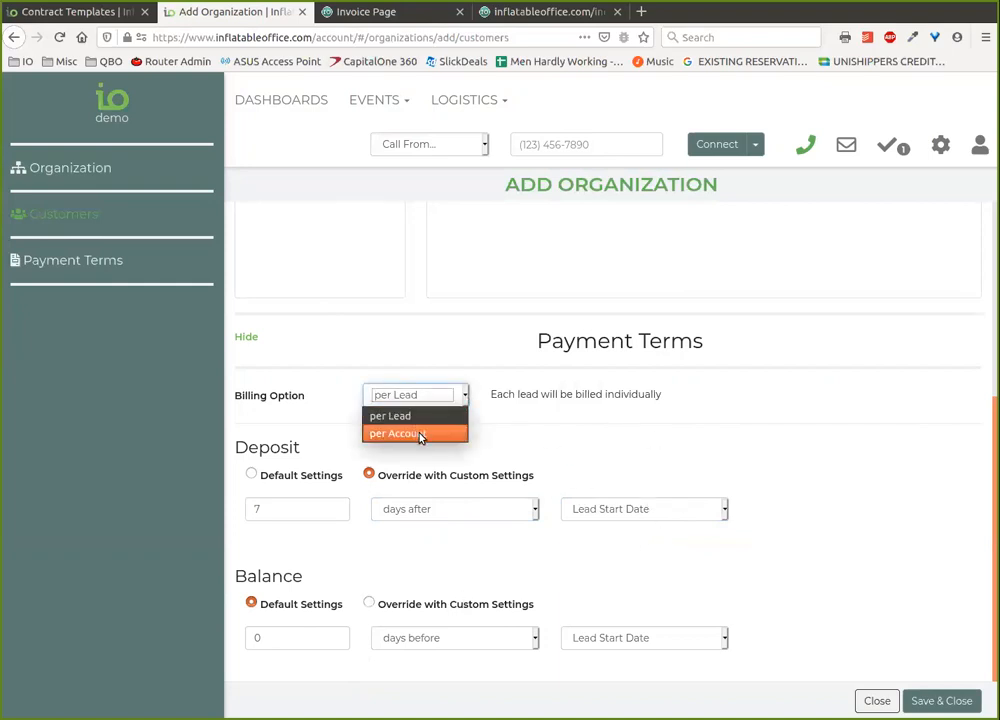
pyautogui.click(417, 435)
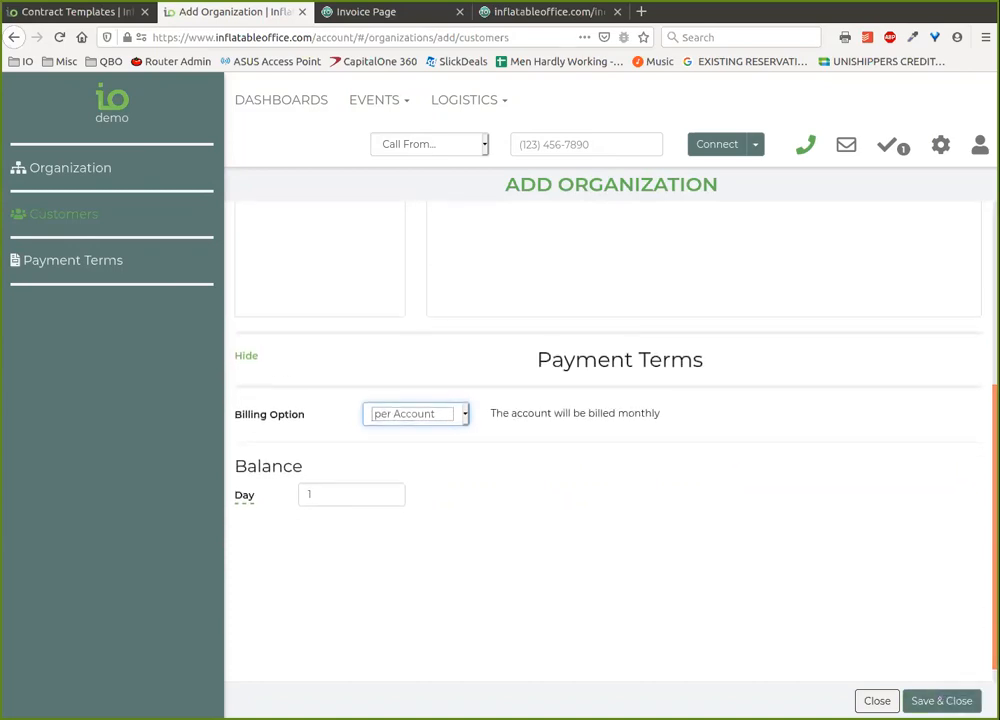
pyautogui.scroll(3, 982, 562)
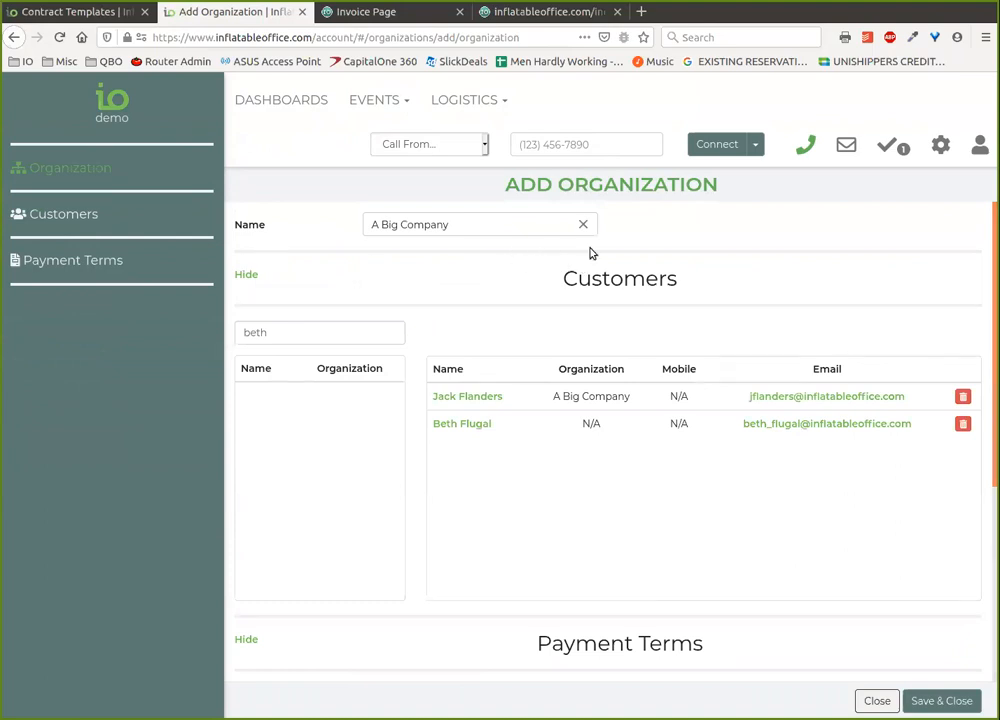
pyautogui.click(941, 700)
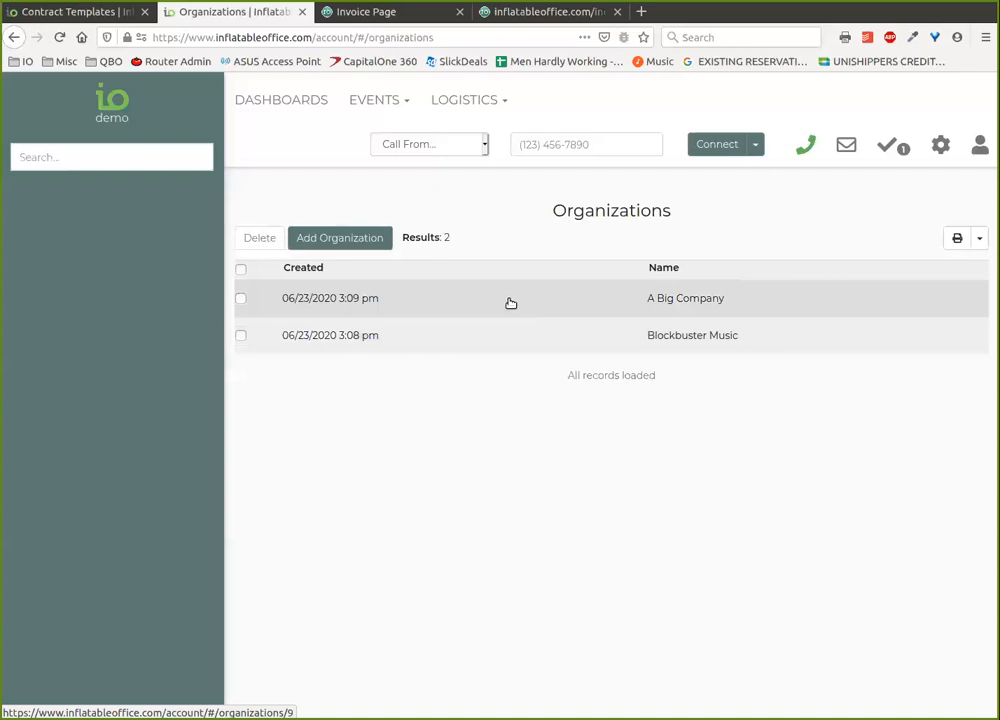
# - Open the A Big Company organization and review its leads, customers and payment terms
pyautogui.click(510, 299)
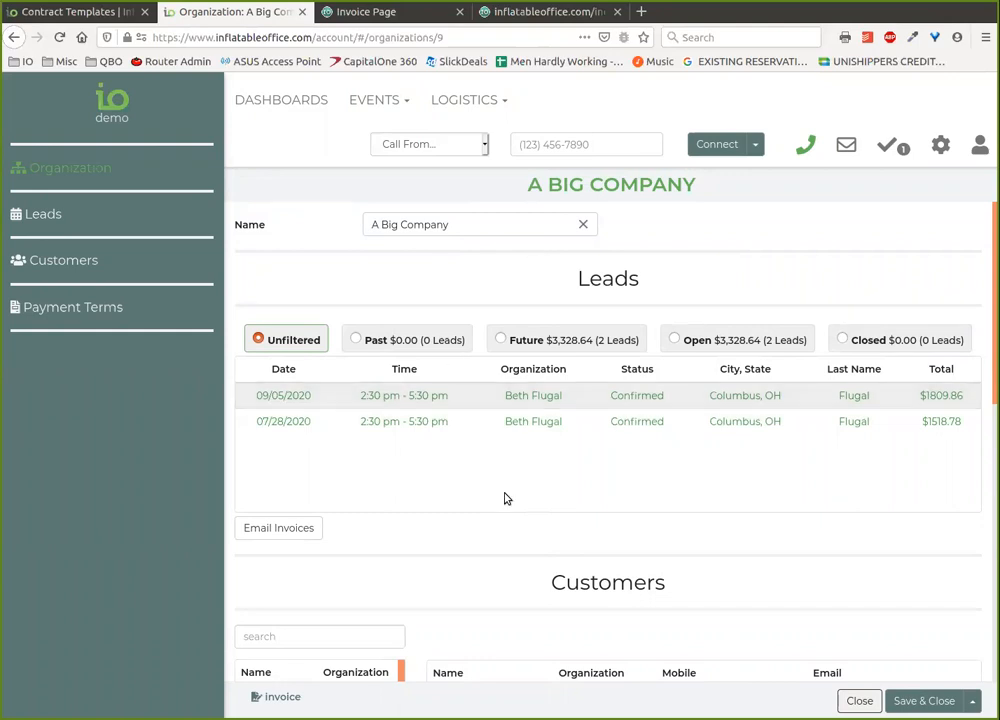
pyautogui.scroll(-3, 610, 432)
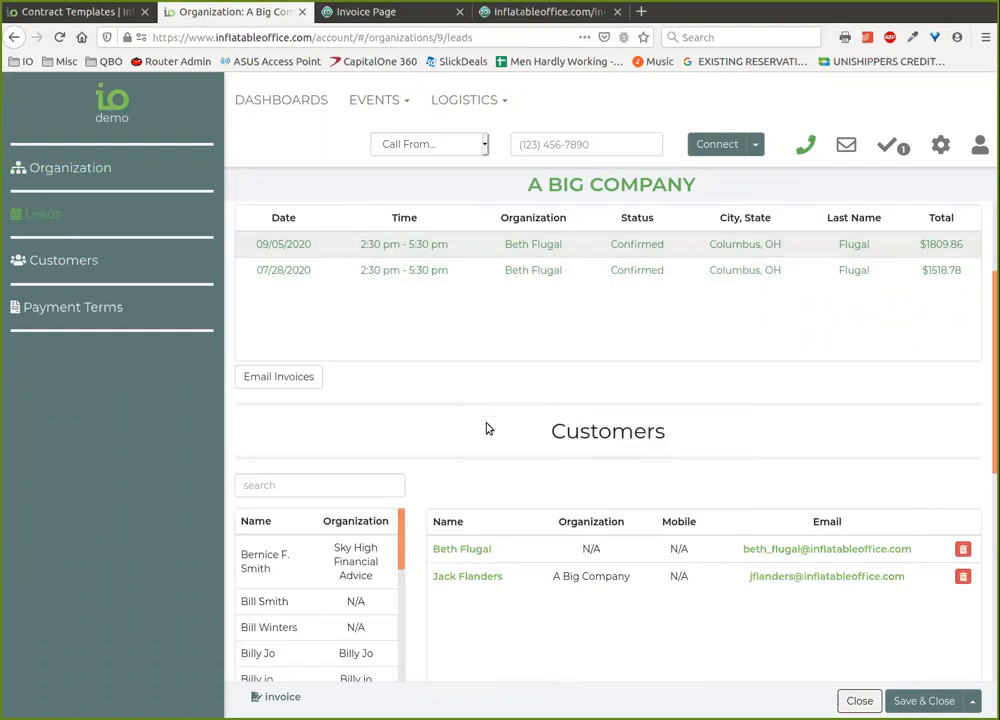
pyautogui.scroll(-4, 487, 428)
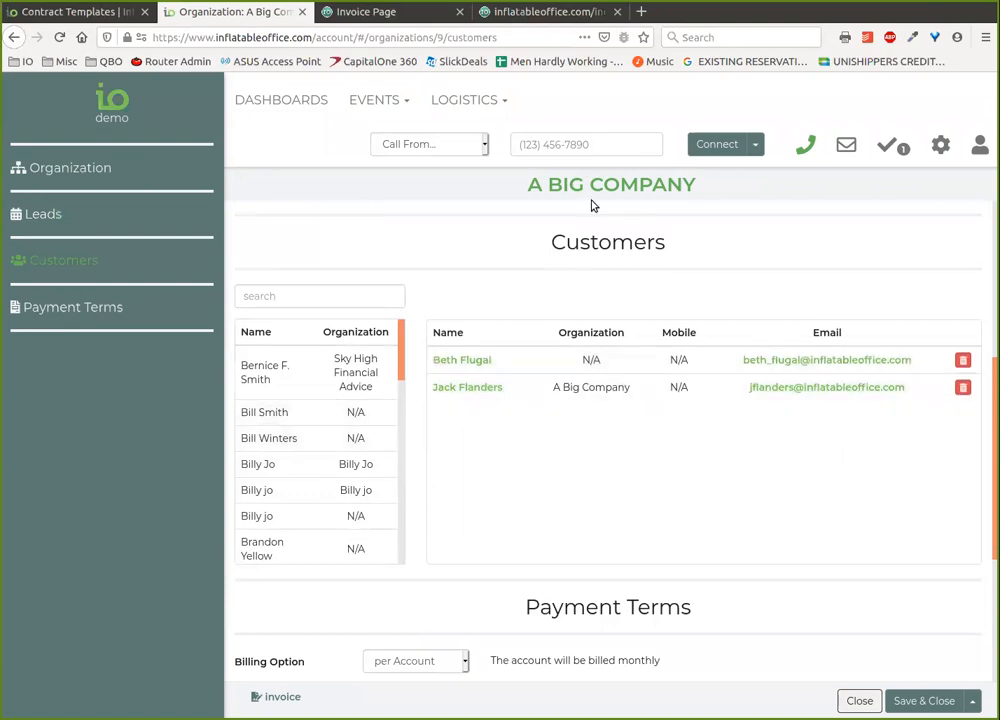
pyautogui.scroll(6, 553, 346)
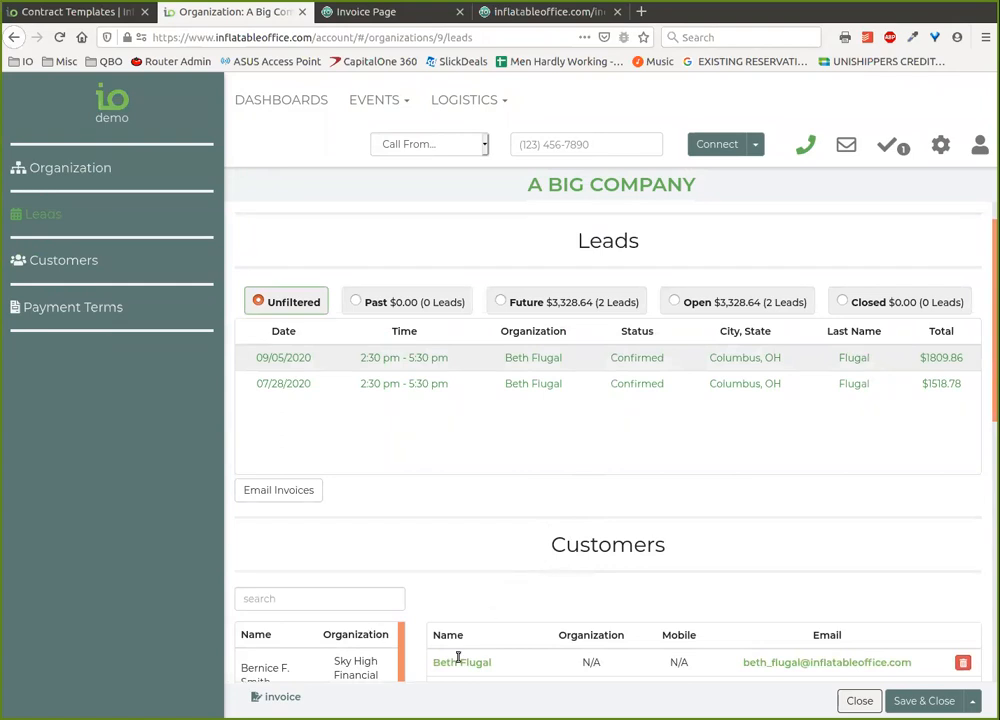
# - Add the customer from Sky High Financial Advice to the organization and remove that customer again
pyautogui.scroll(-2, 531, 622)
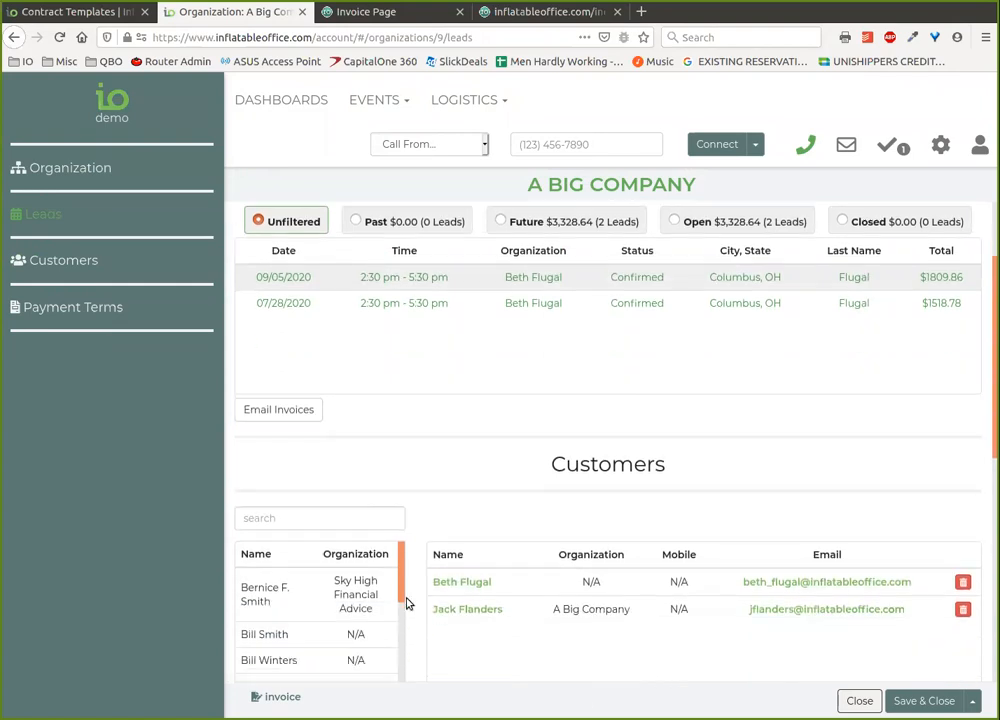
pyautogui.click(325, 570)
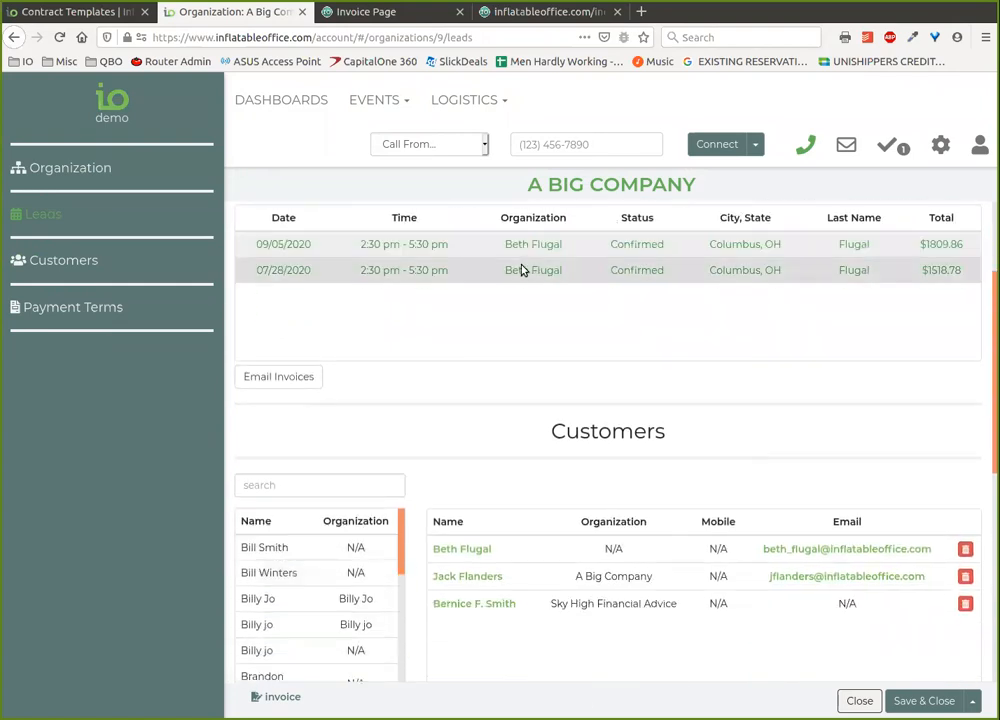
pyautogui.scroll(3, 533, 377)
pyautogui.scroll(-3, 424, 531)
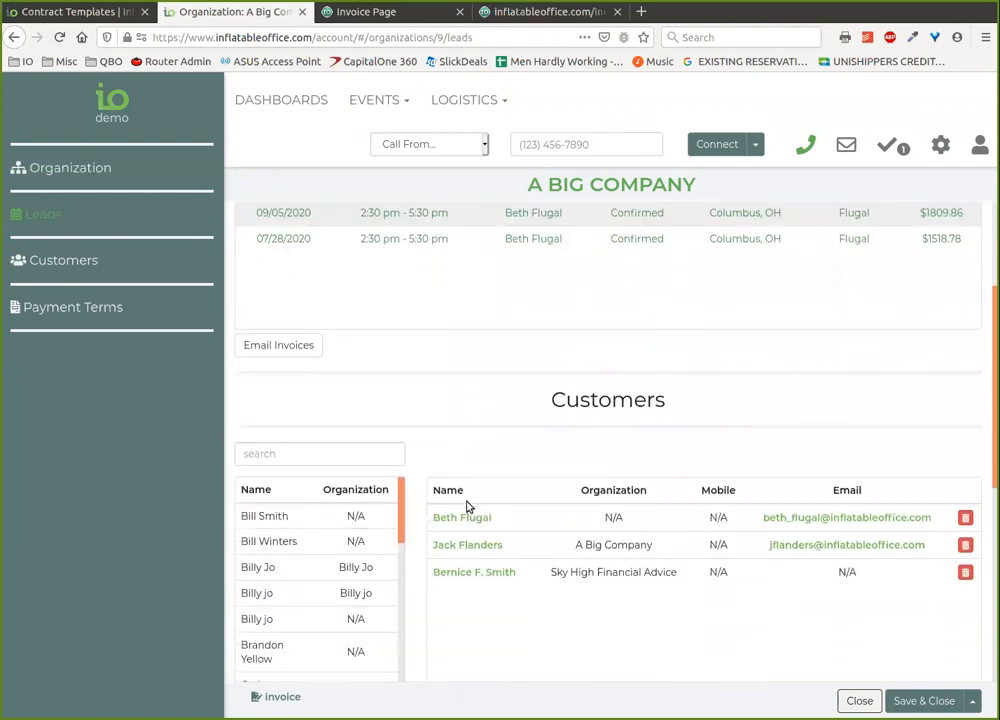
pyautogui.click(965, 567)
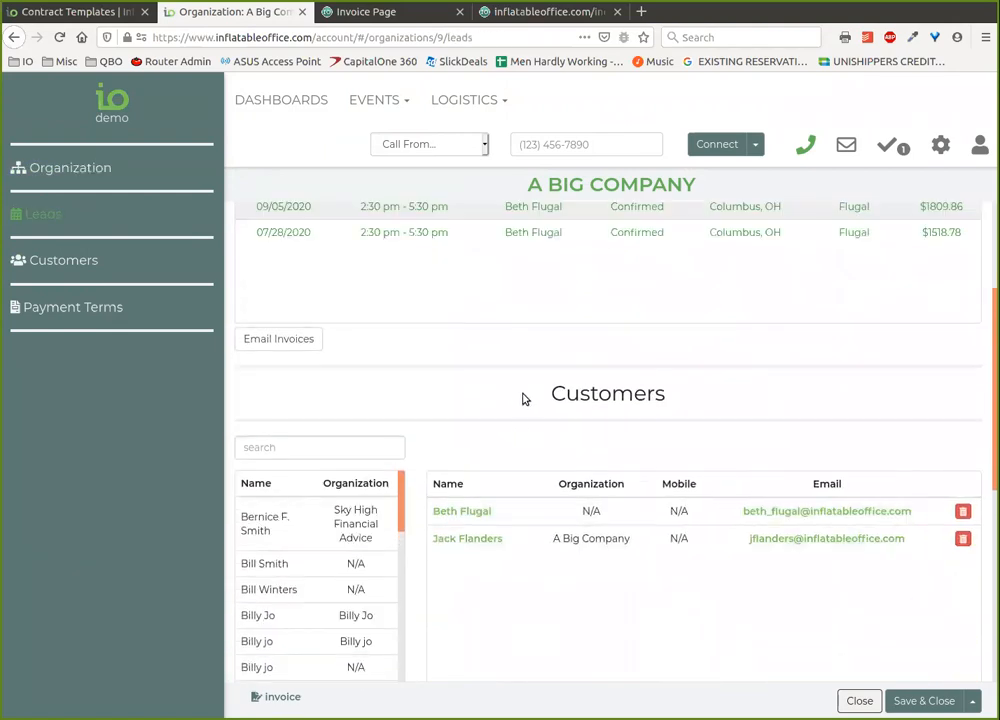
# - View the organization's leads filtered in turn by Past, Future, Open and Closed
pyautogui.scroll(3, 522, 480)
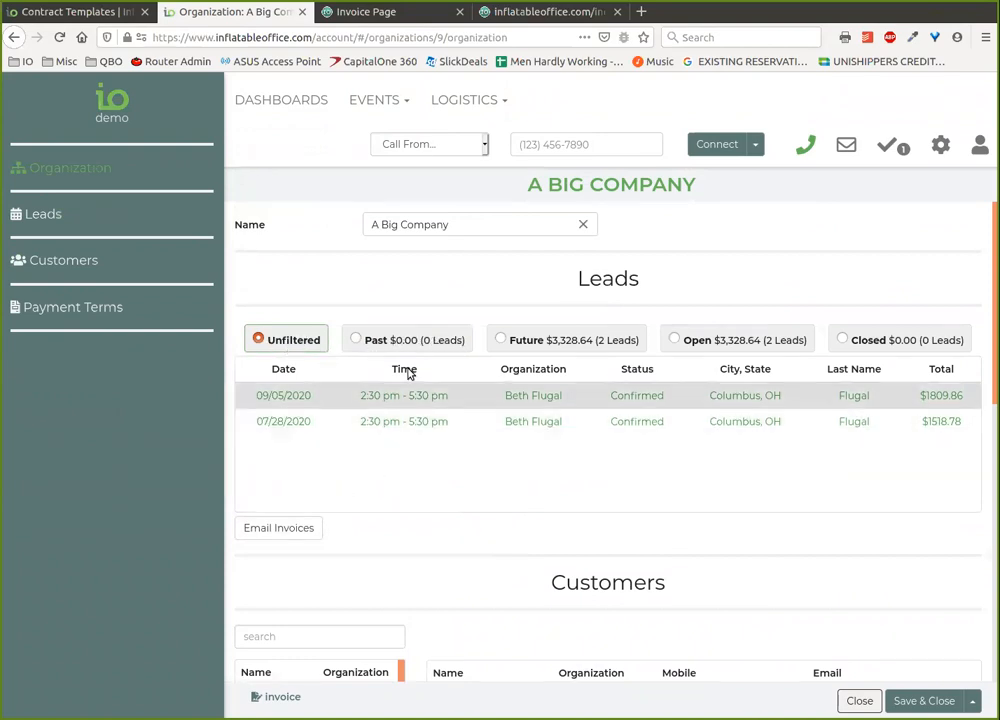
pyautogui.click(437, 340)
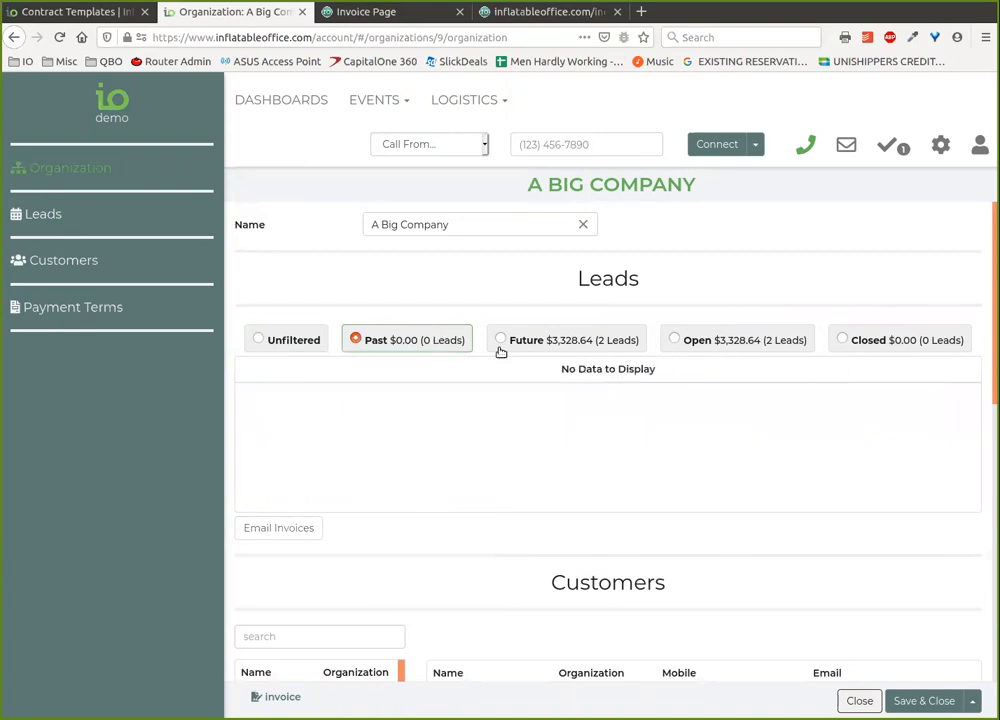
pyautogui.click(574, 345)
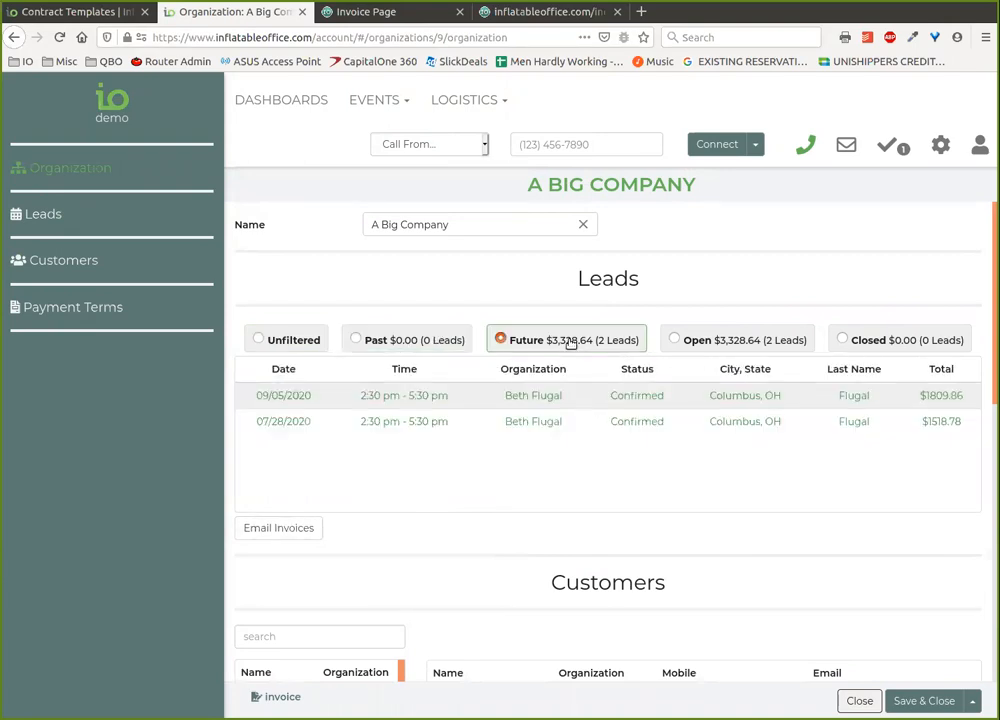
pyautogui.click(757, 343)
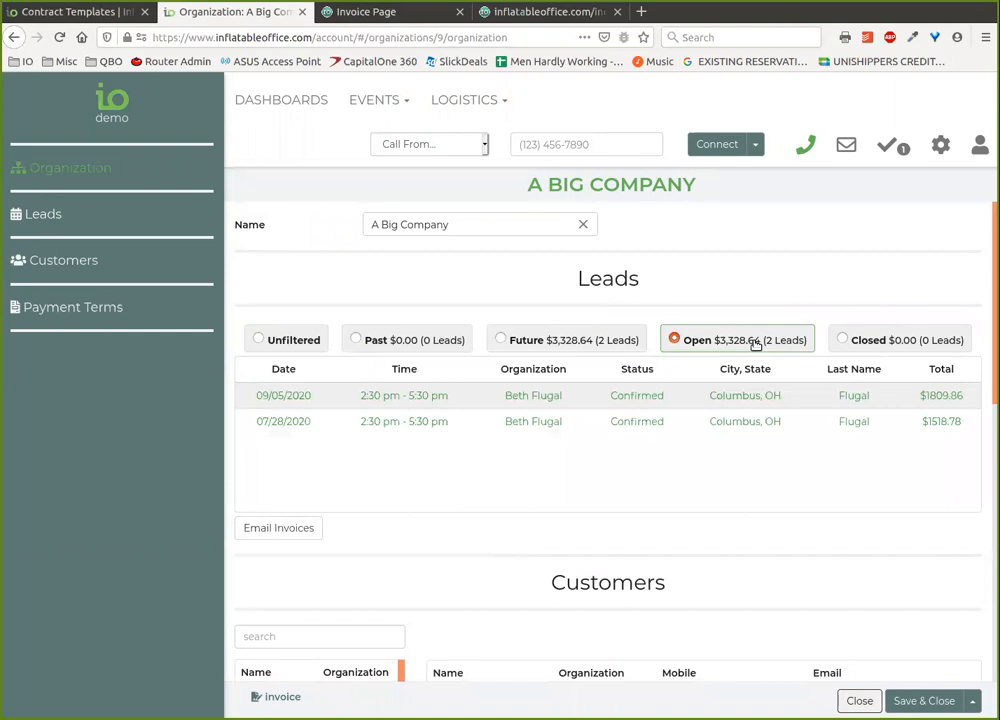
pyautogui.click(897, 343)
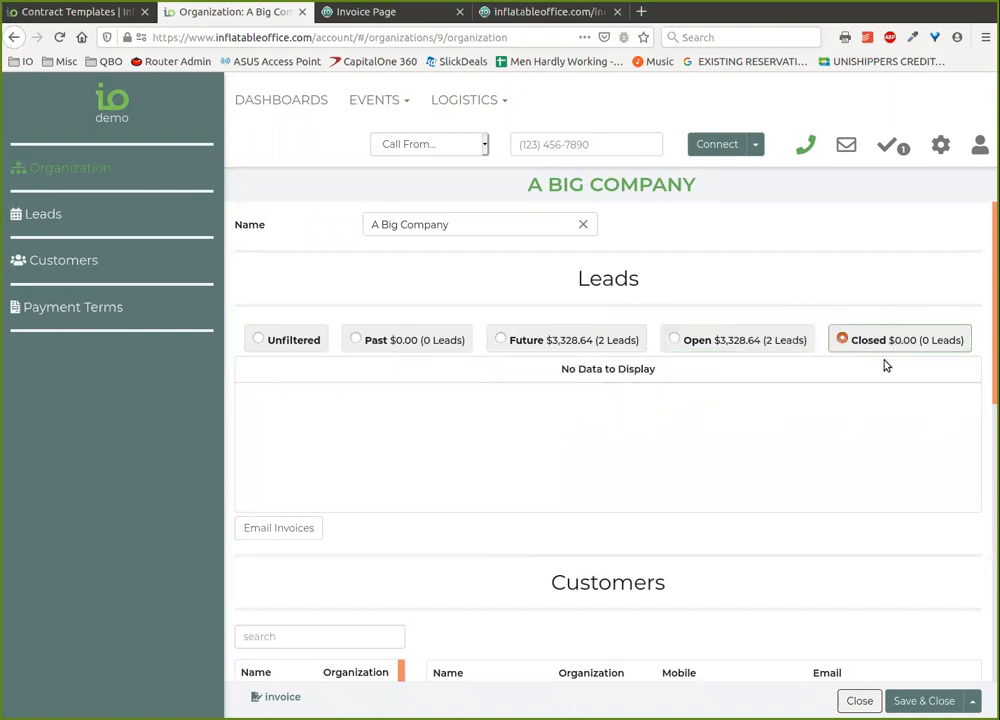
# - Filter the organization's leads to Open and open the organization's invoice page
pyautogui.click(741, 343)
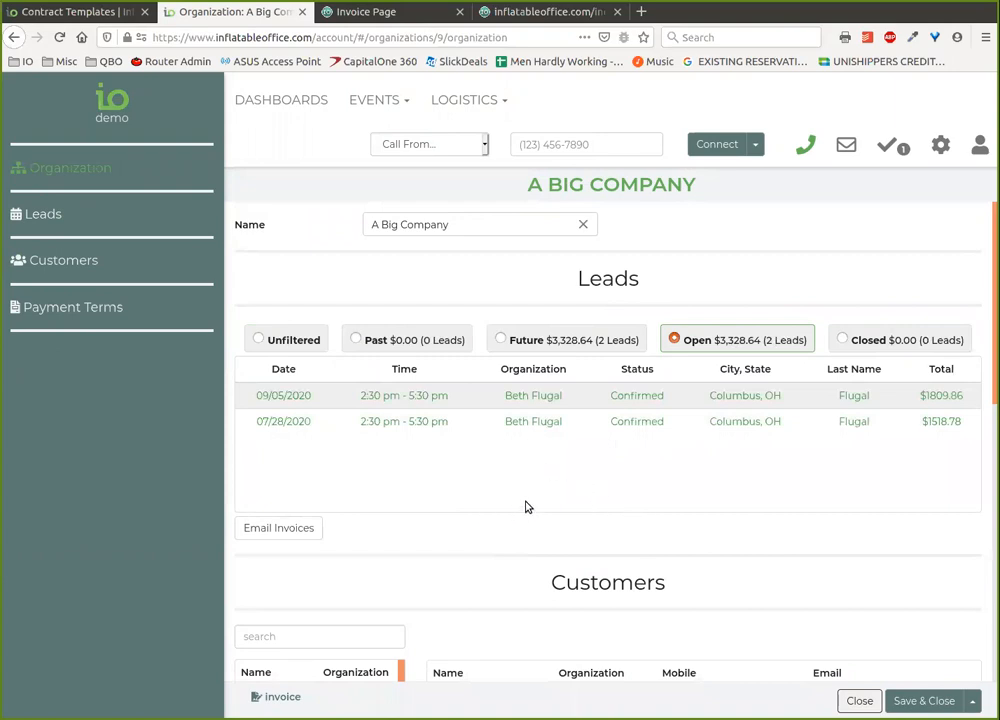
pyautogui.click(262, 697)
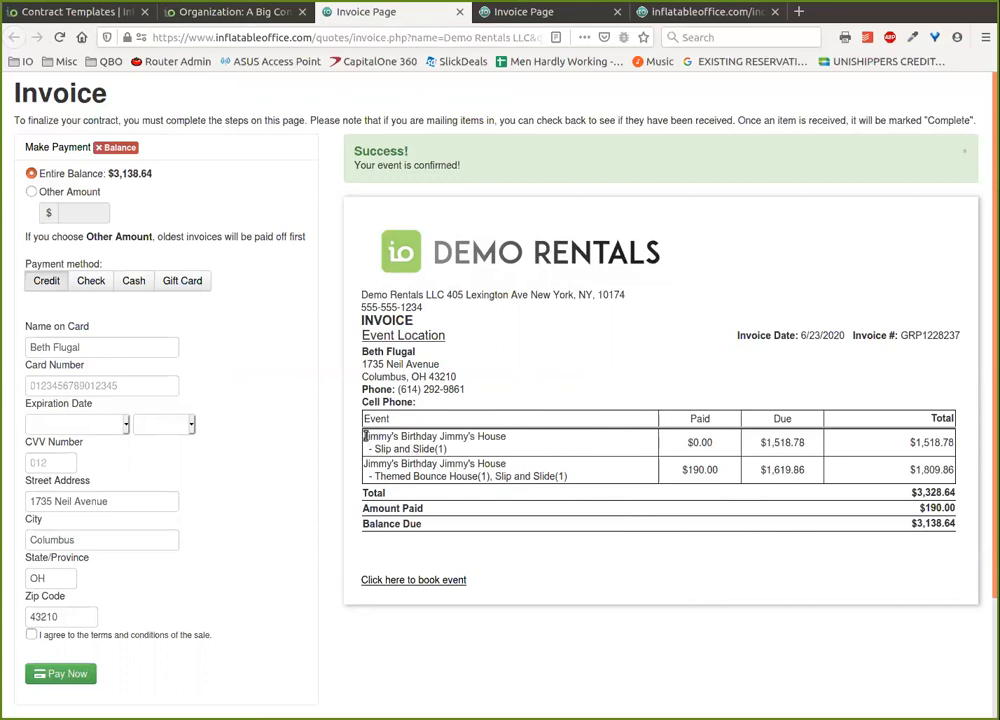
# - Review the two event lines on the organization's combined invoice and close the duplicate invoice page
pyautogui.moveTo(364, 436); pyautogui.dragTo(479, 455)
pyautogui.moveTo(366, 465); pyautogui.dragTo(617, 490)
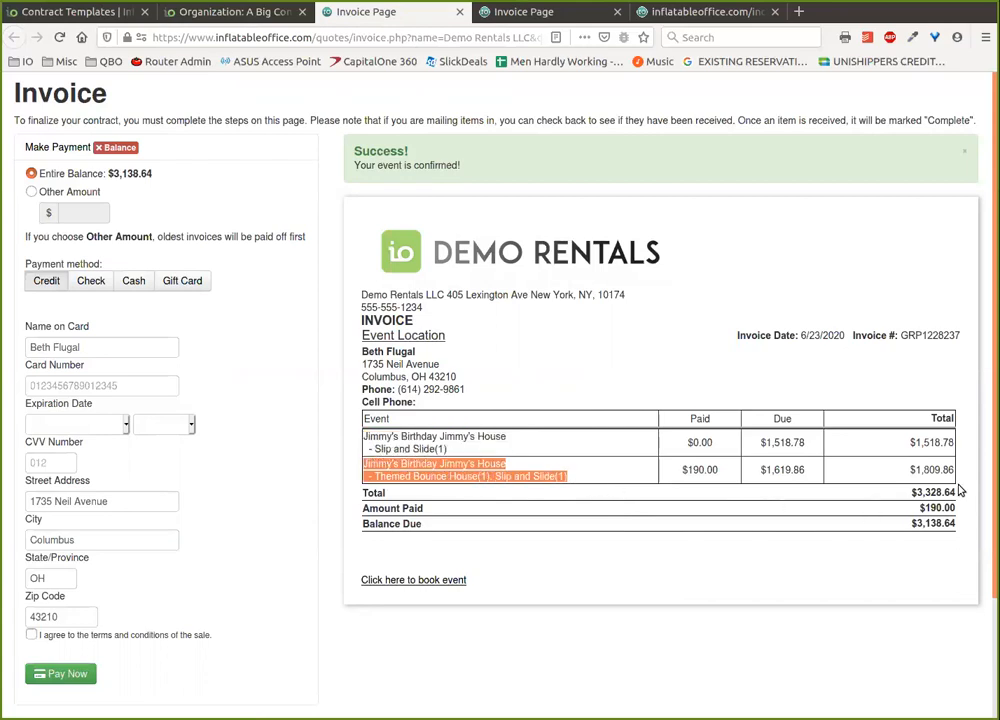
pyautogui.click(757, 615)
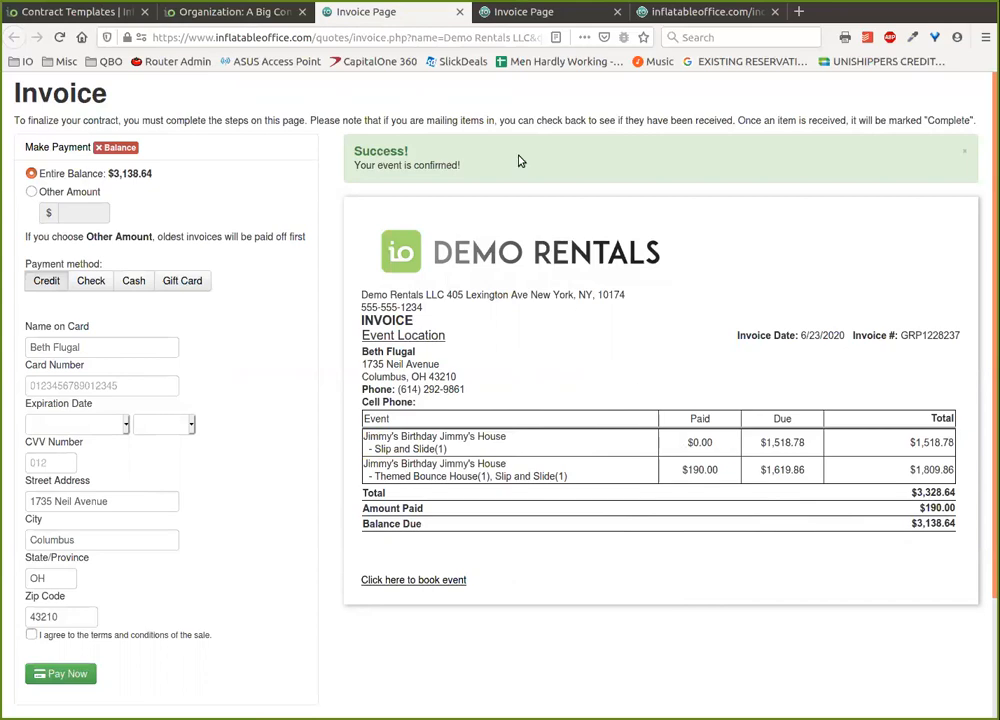
pyautogui.click(617, 12)
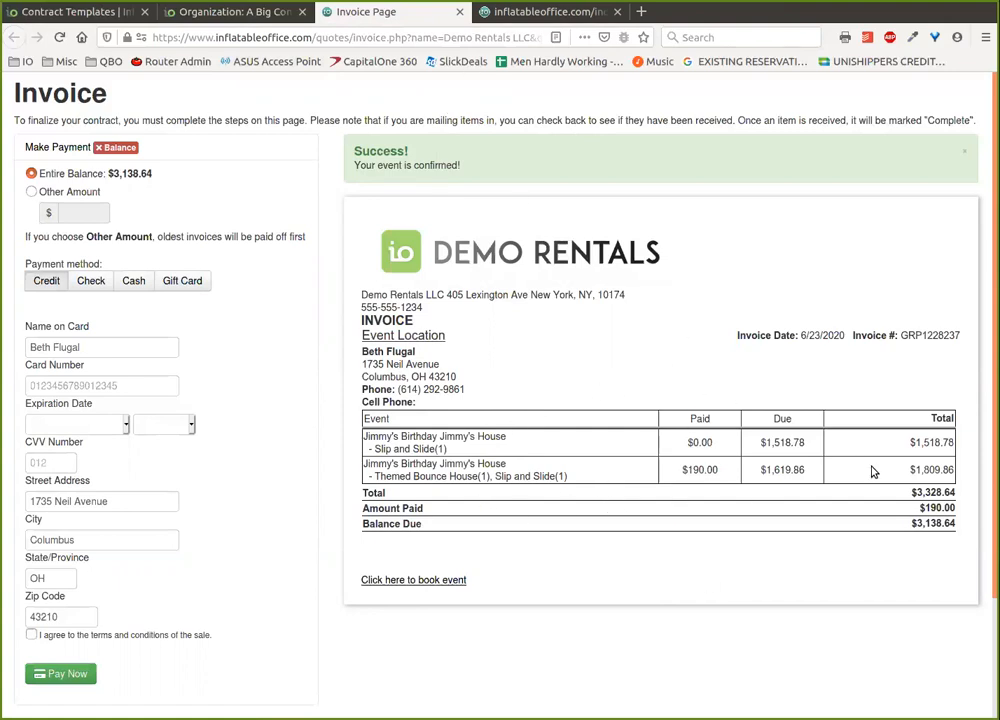
# - Check which additional template types can be added in Contract Templates
pyautogui.click(150, 14)
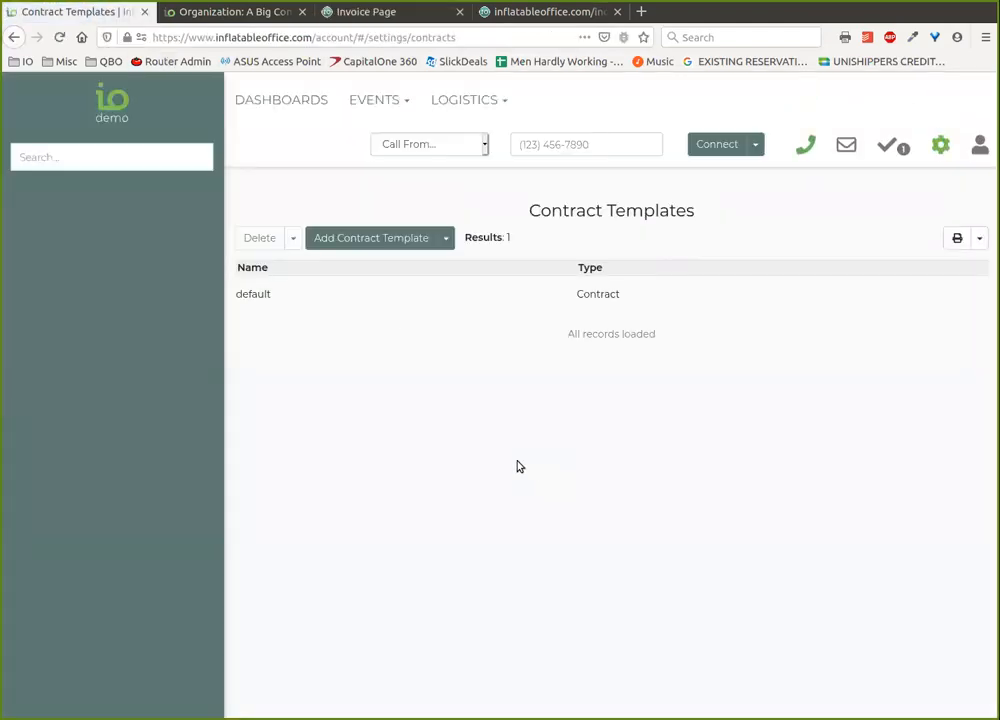
pyautogui.click(445, 242)
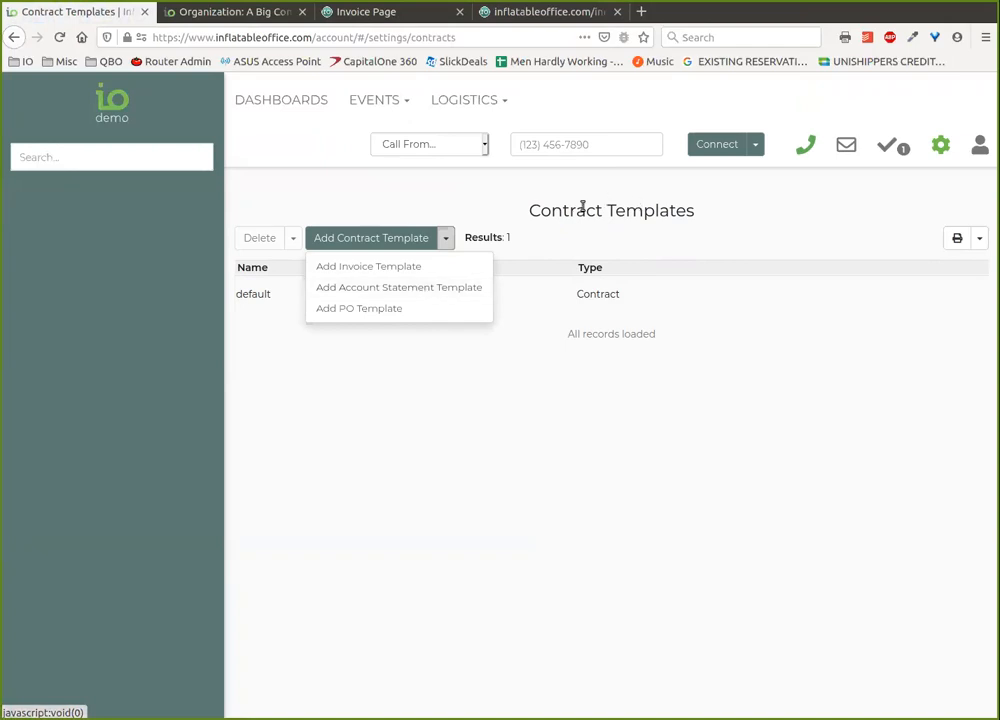
pyautogui.click(888, 218)
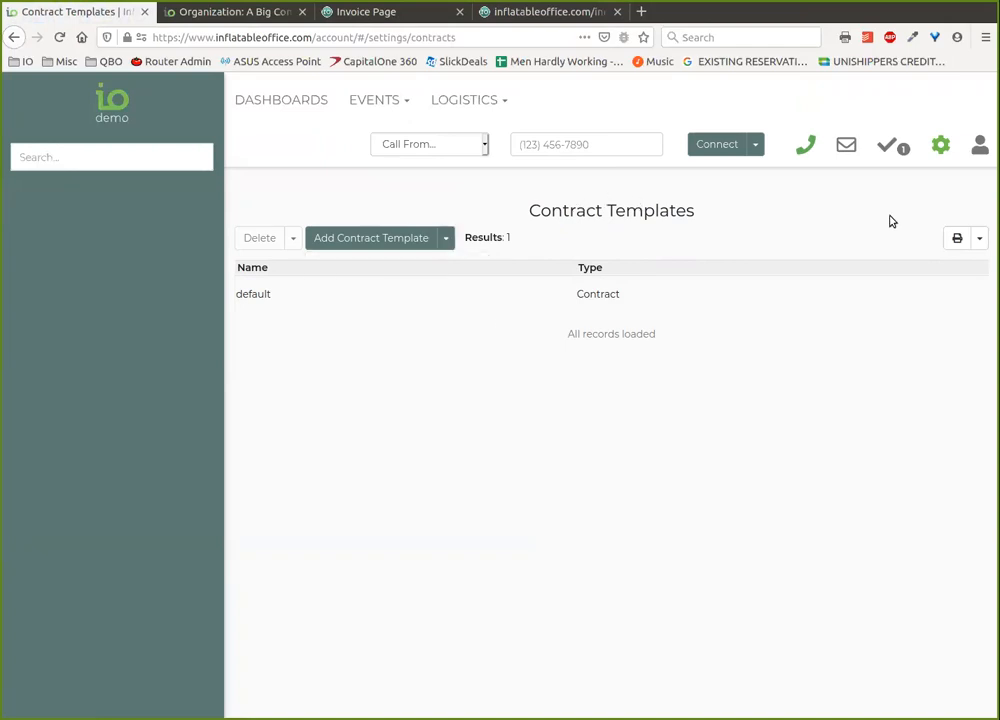
# - In the Email Center, set the automatic Customer - Account Statement email to active and save it
pyautogui.click(934, 165)
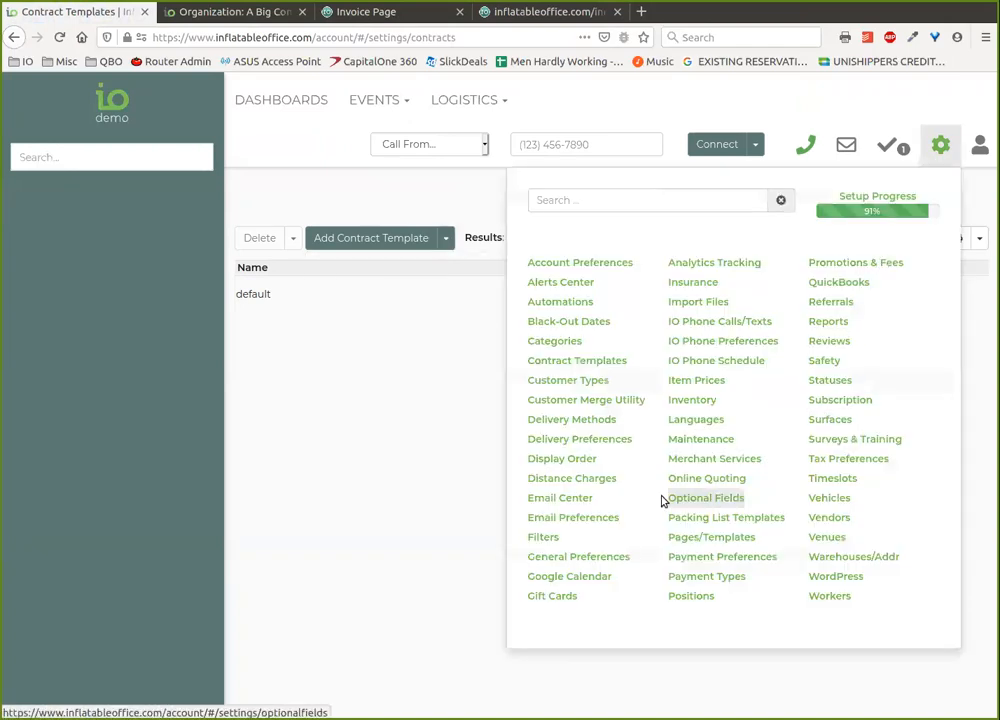
pyautogui.click(560, 498)
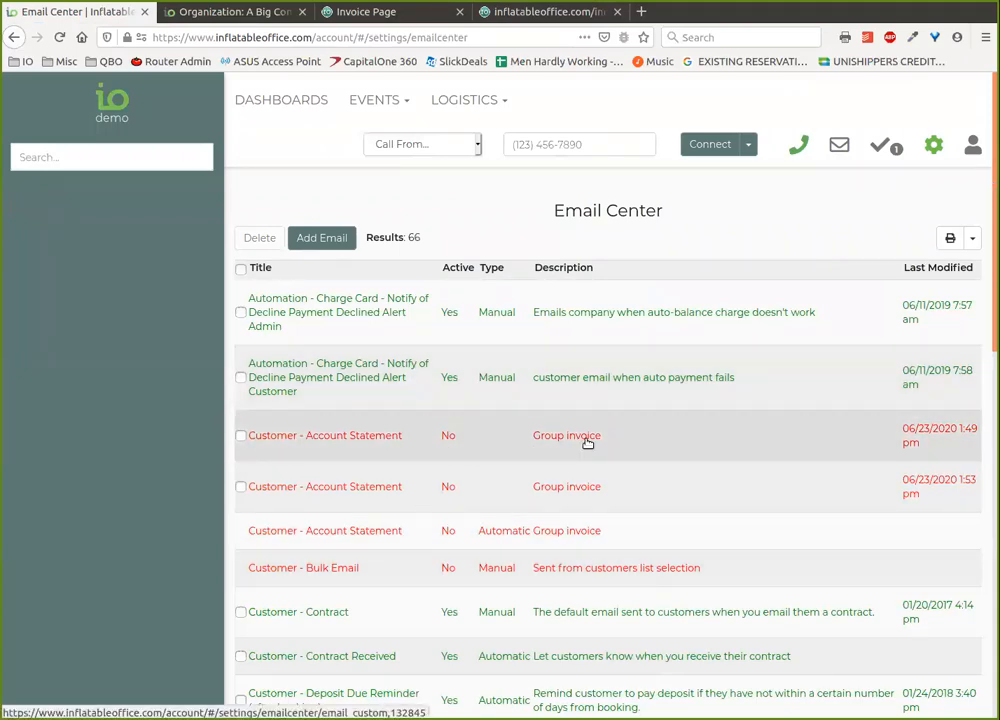
pyautogui.click(163, 157)
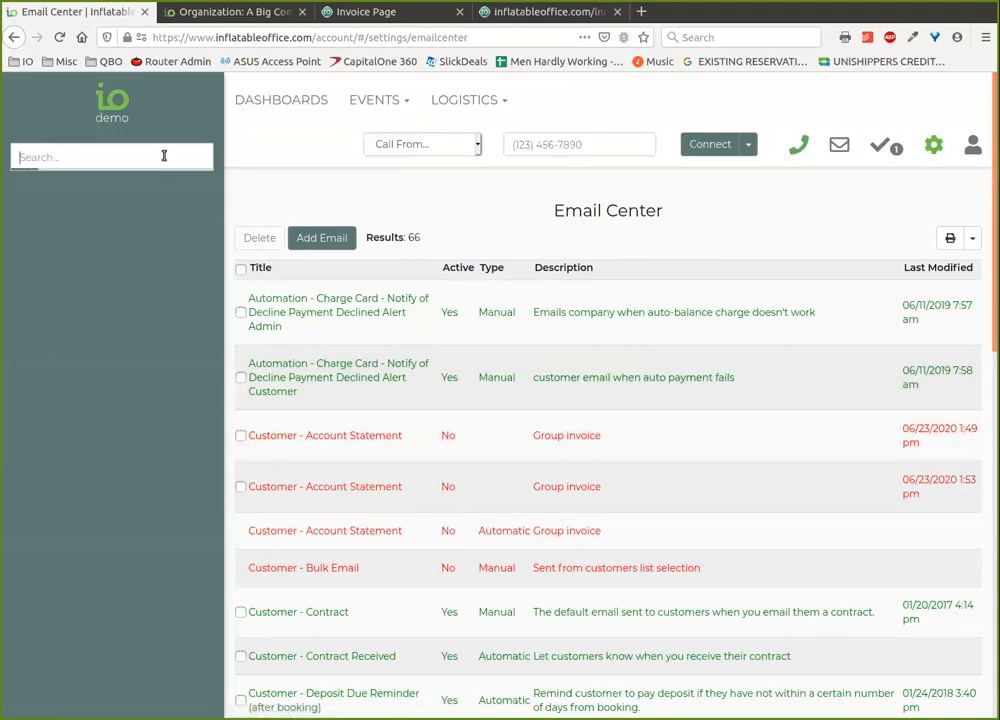
pyautogui.moveTo(414, 207); pyautogui.dragTo(432, 226)
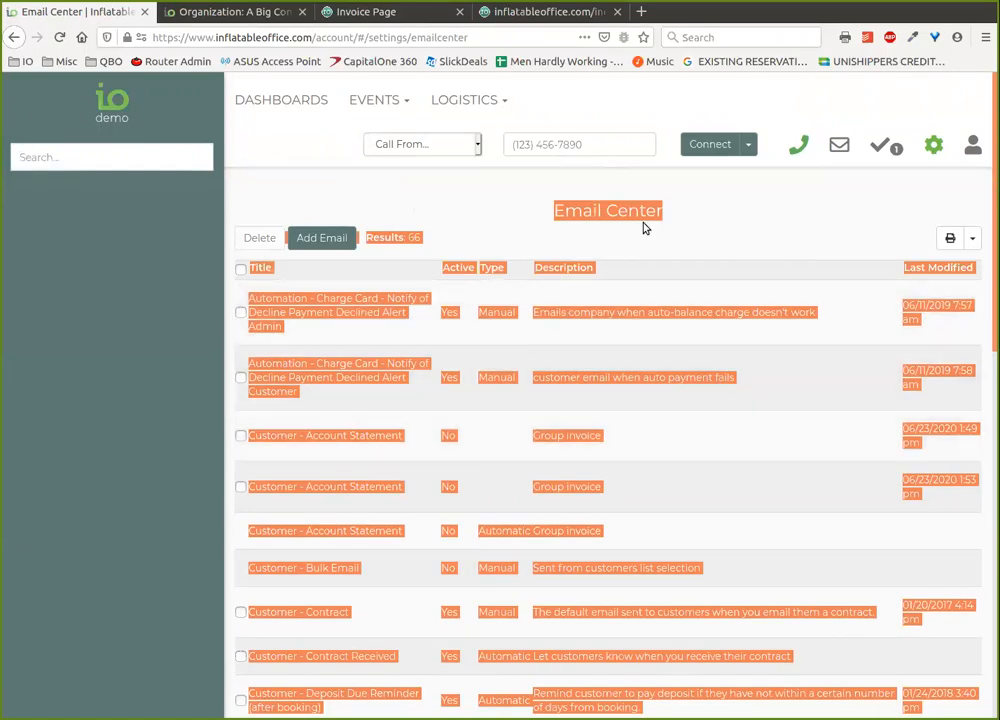
pyautogui.click(644, 225)
pyautogui.click(582, 529)
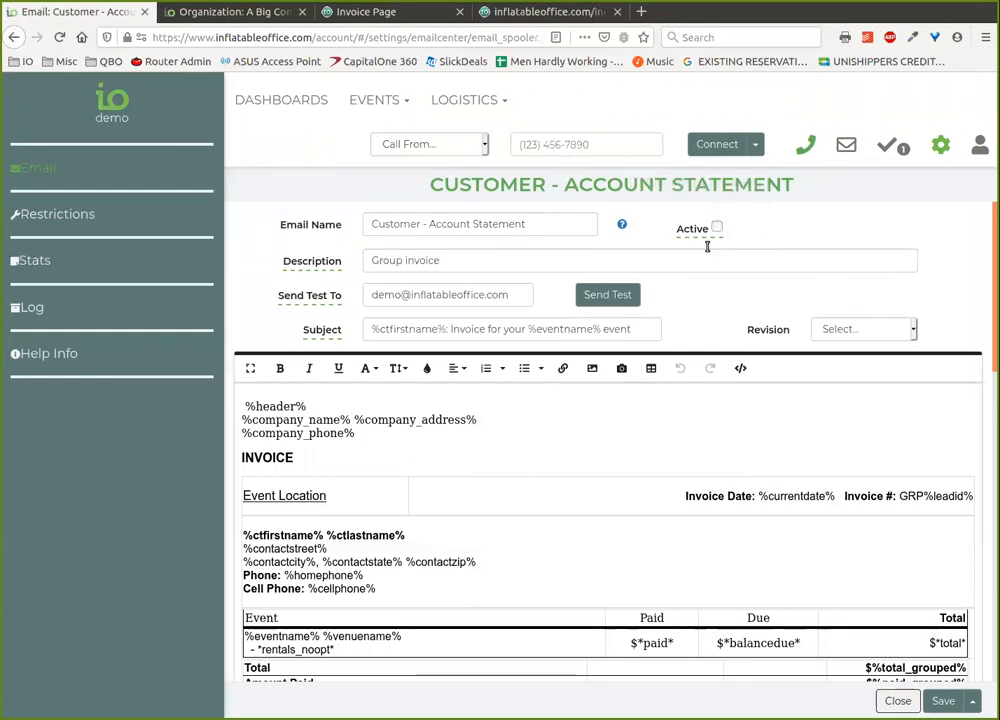
pyautogui.click(716, 227)
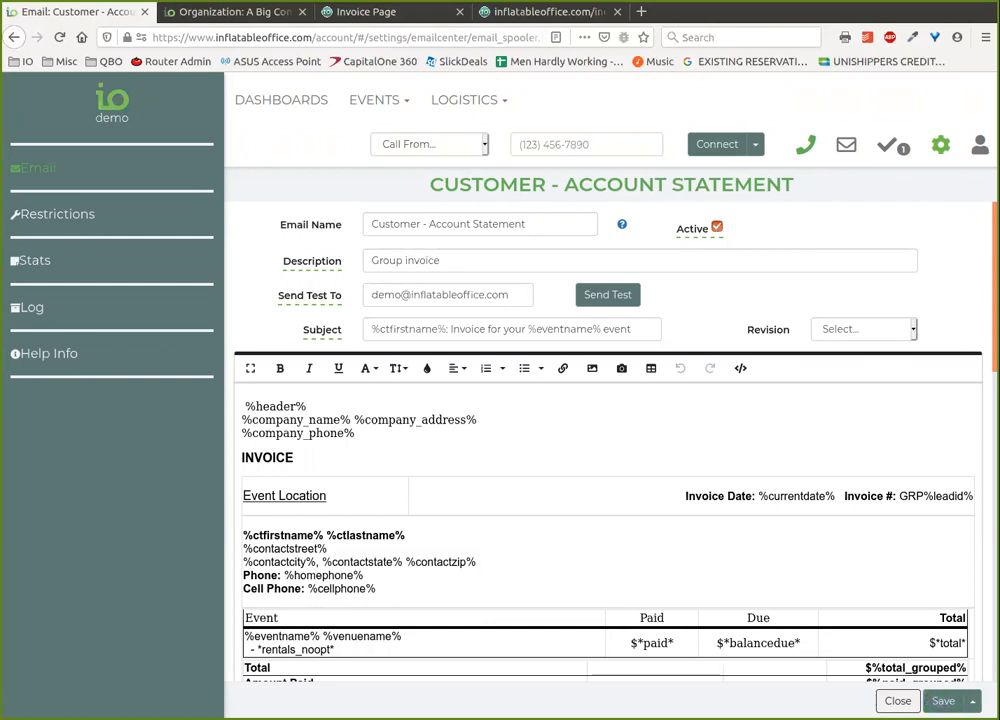
pyautogui.click(943, 701)
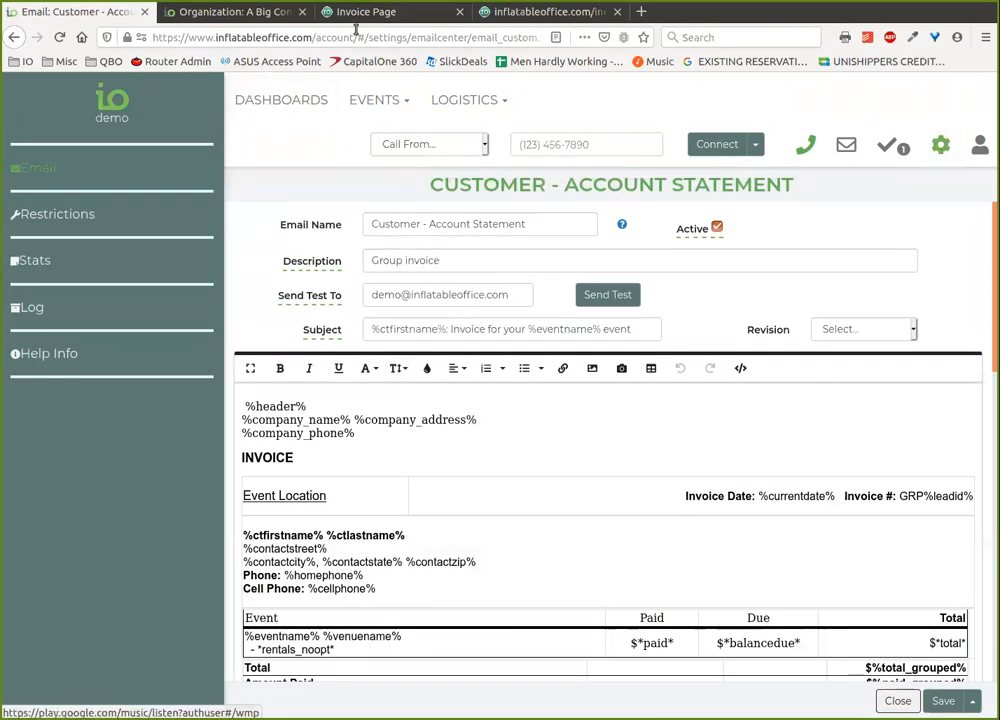
# - Start an Email Invoices message from the A Big Company organization and review the account statement in its body
pyautogui.click(185, 11)
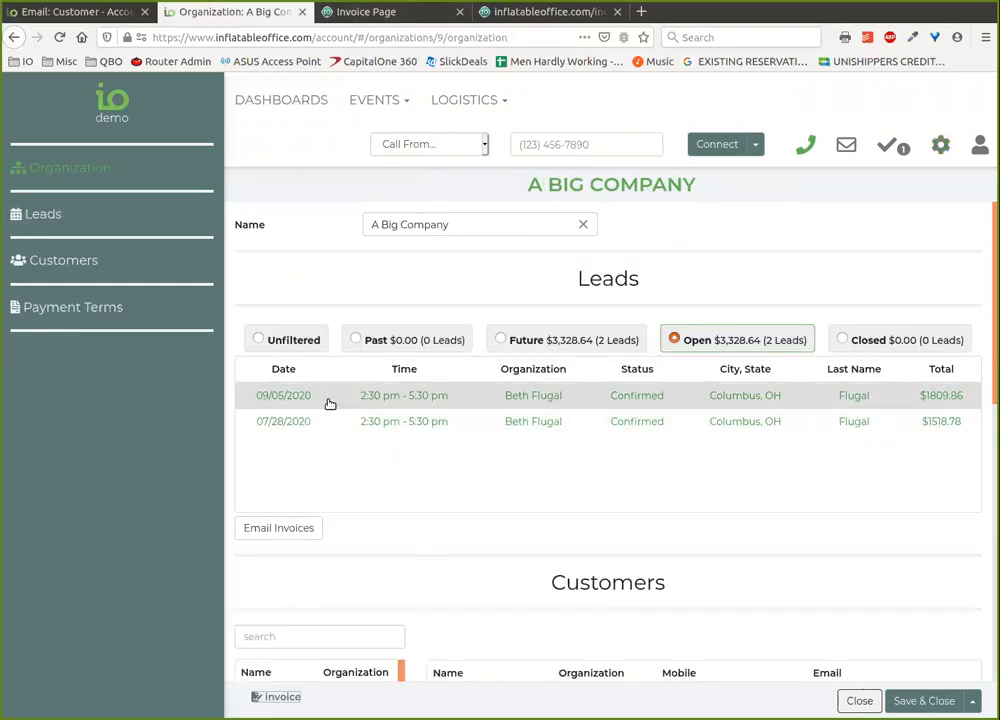
pyautogui.click(310, 536)
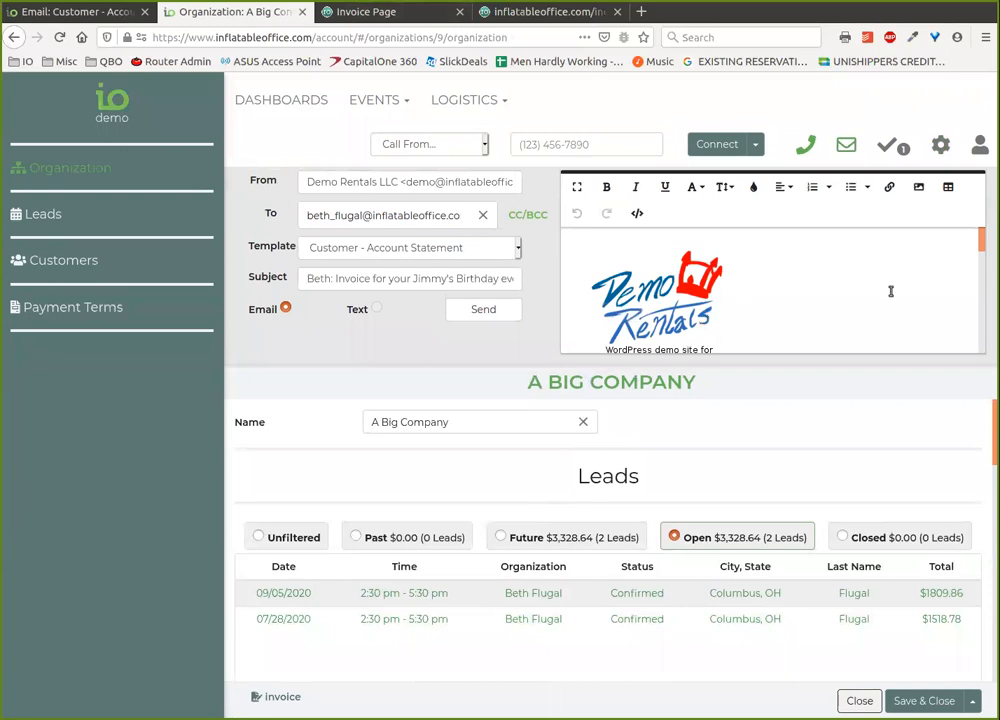
pyautogui.scroll(-5, 893, 290)
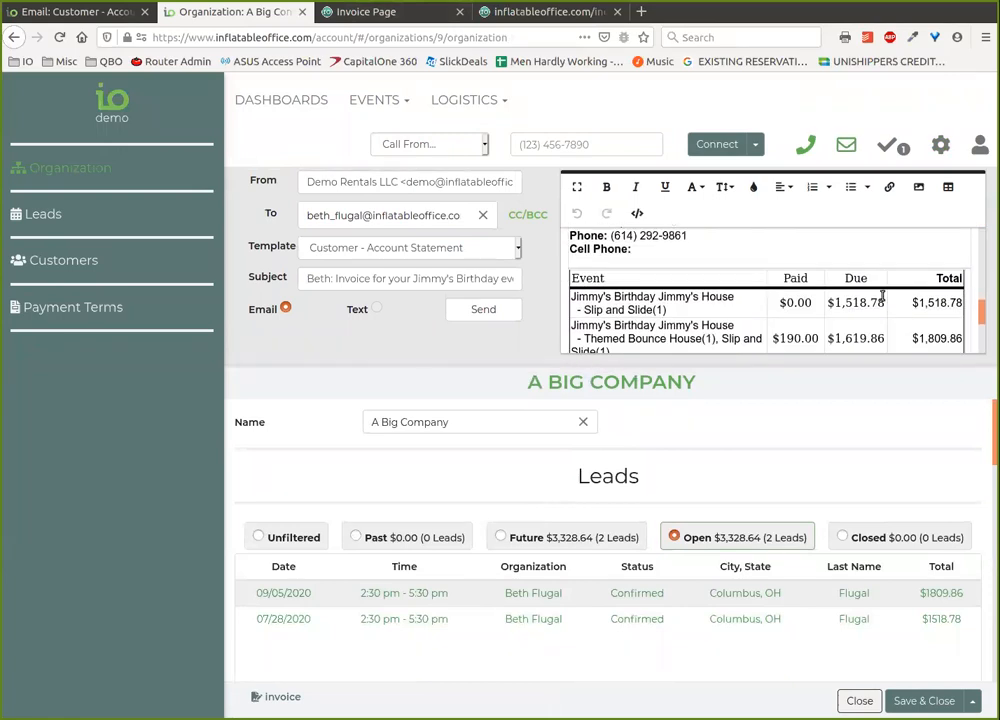
pyautogui.scroll(-3, 880, 296)
pyautogui.scroll(8, 880, 296)
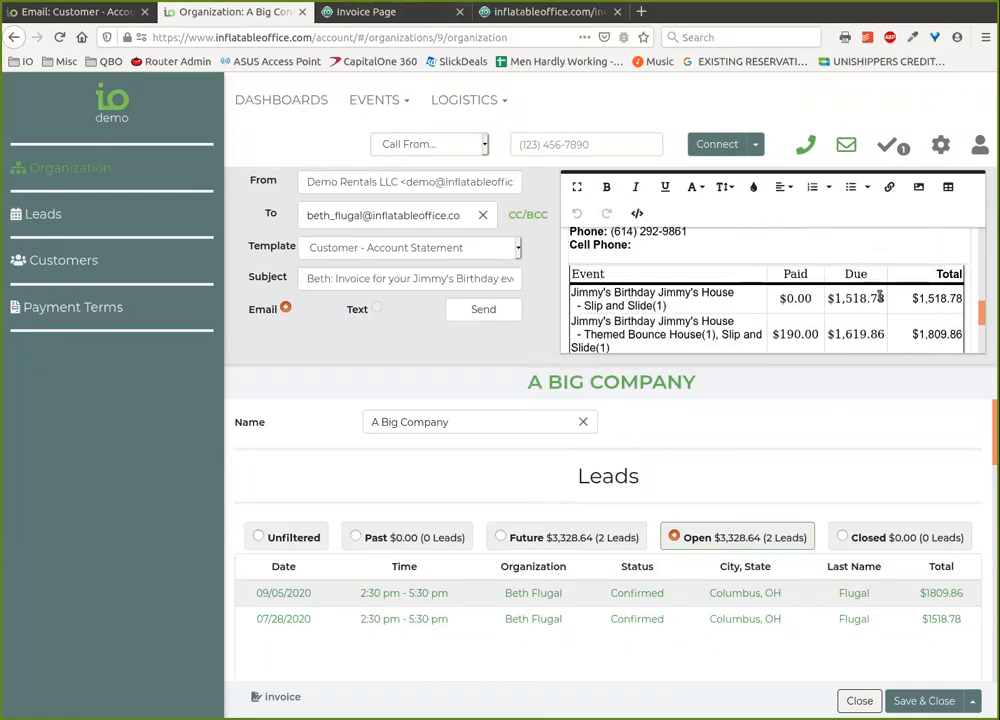
pyautogui.scroll(2, 880, 296)
pyautogui.scroll(-3, 878, 296)
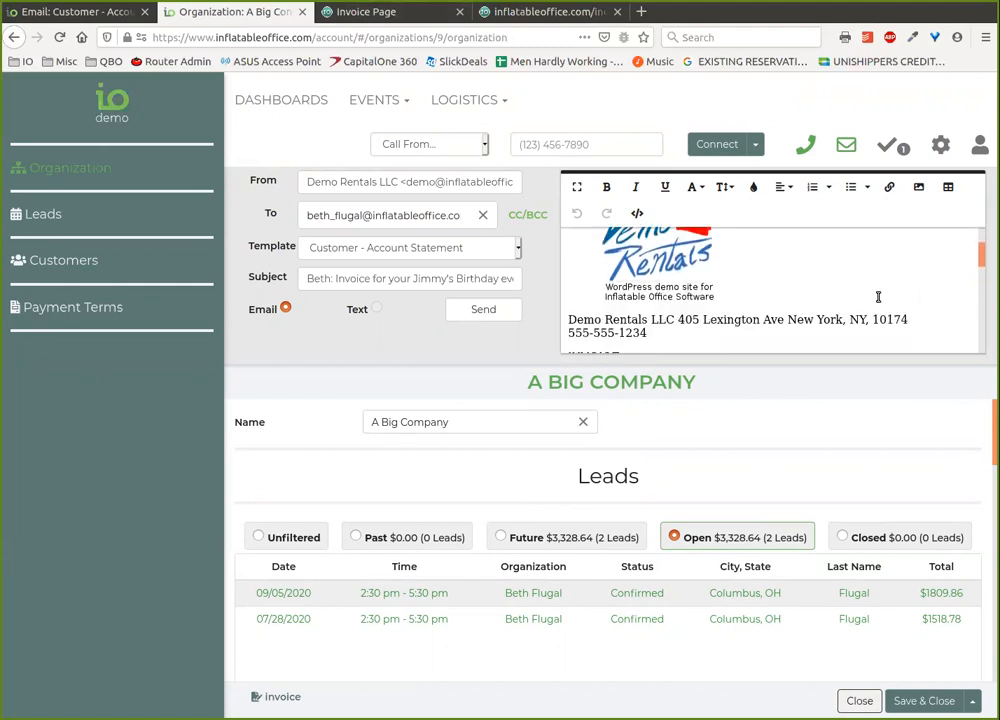
# - View the email templates available for the invoice message and close the email composer without sending
pyautogui.click(380, 252)
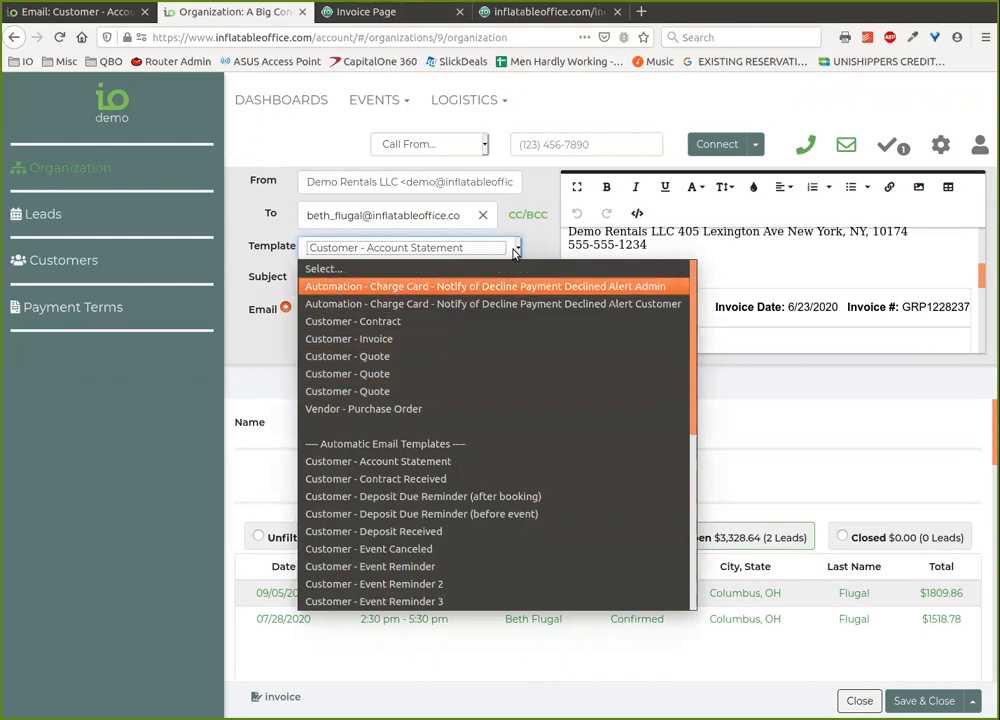
pyautogui.click(545, 248)
pyautogui.click(846, 145)
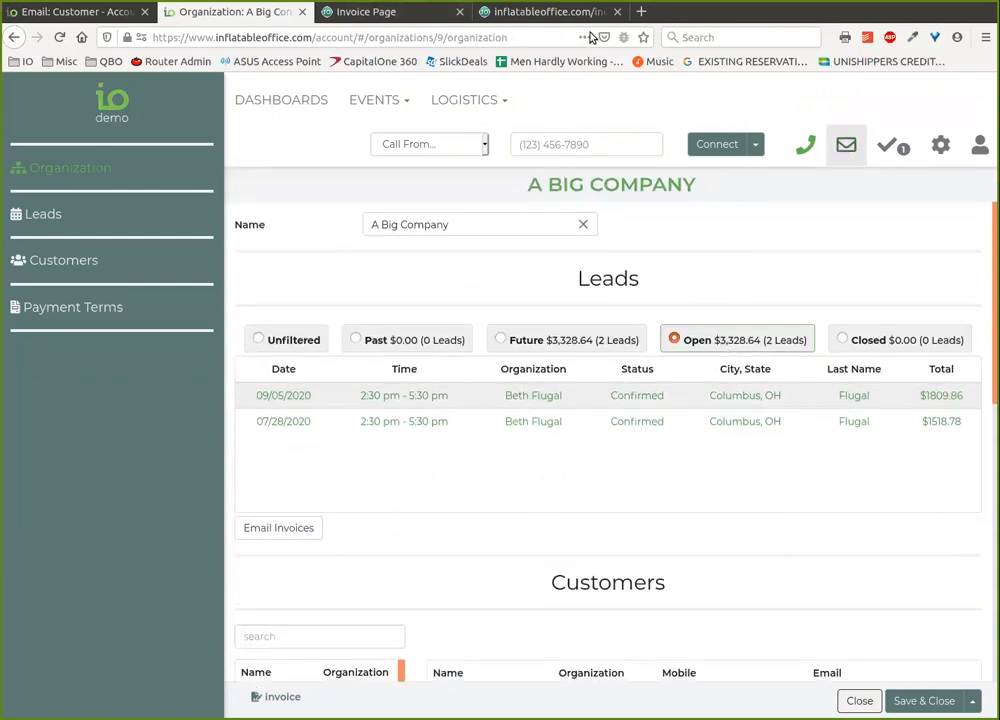
# - Return to the Email Center list, search it for "paym" and open the Customer - Payment Declined email
pyautogui.click(80, 18)
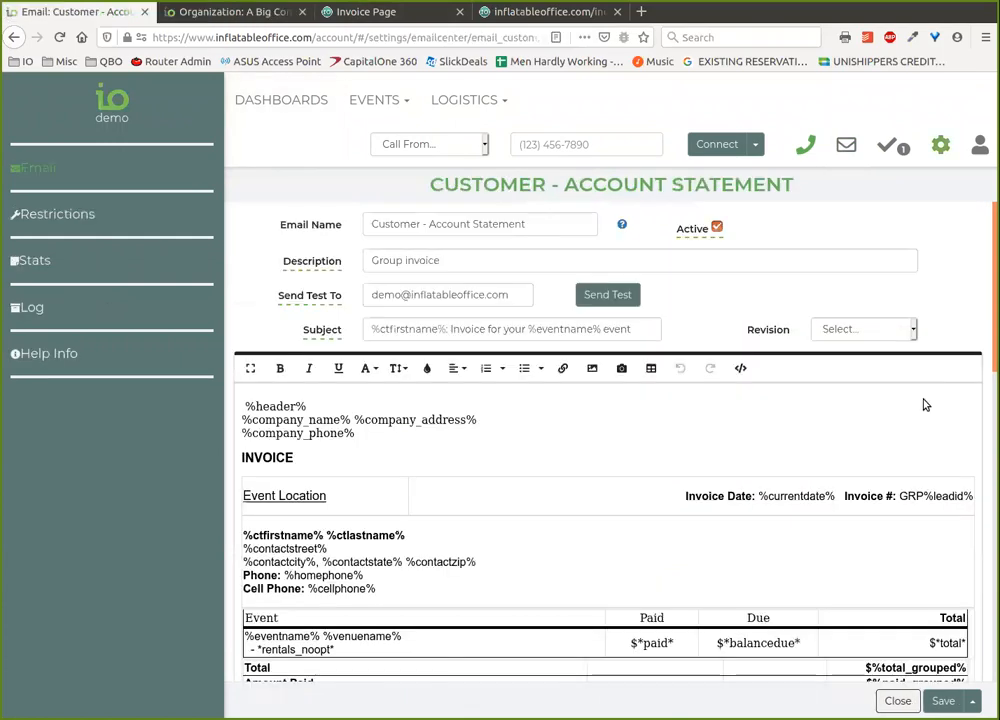
pyautogui.click(940, 144)
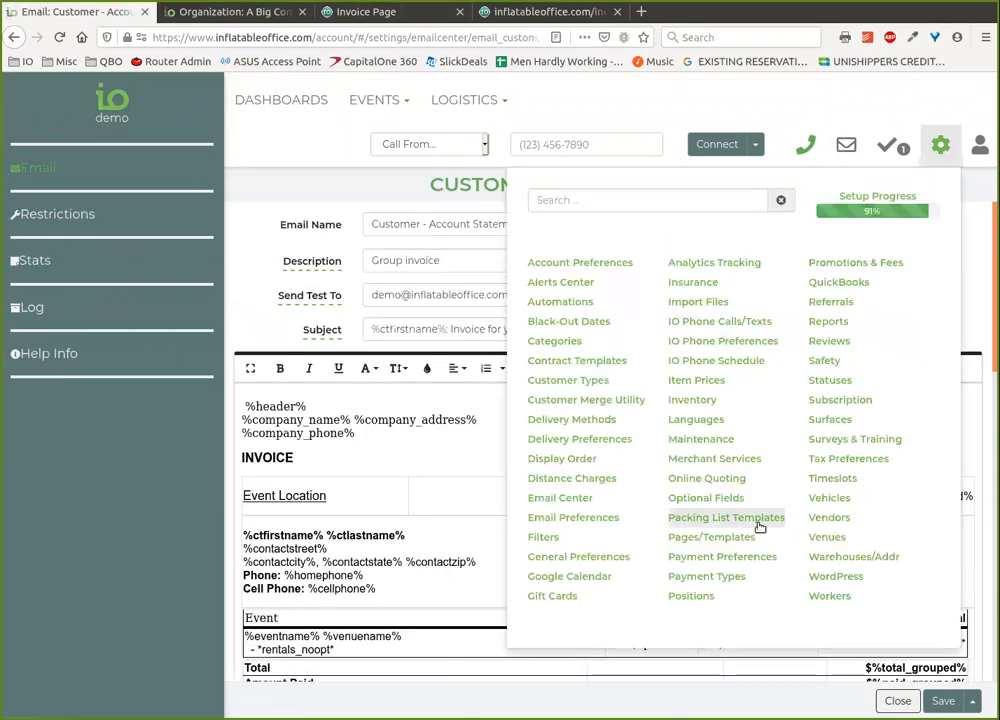
pyautogui.click(897, 700)
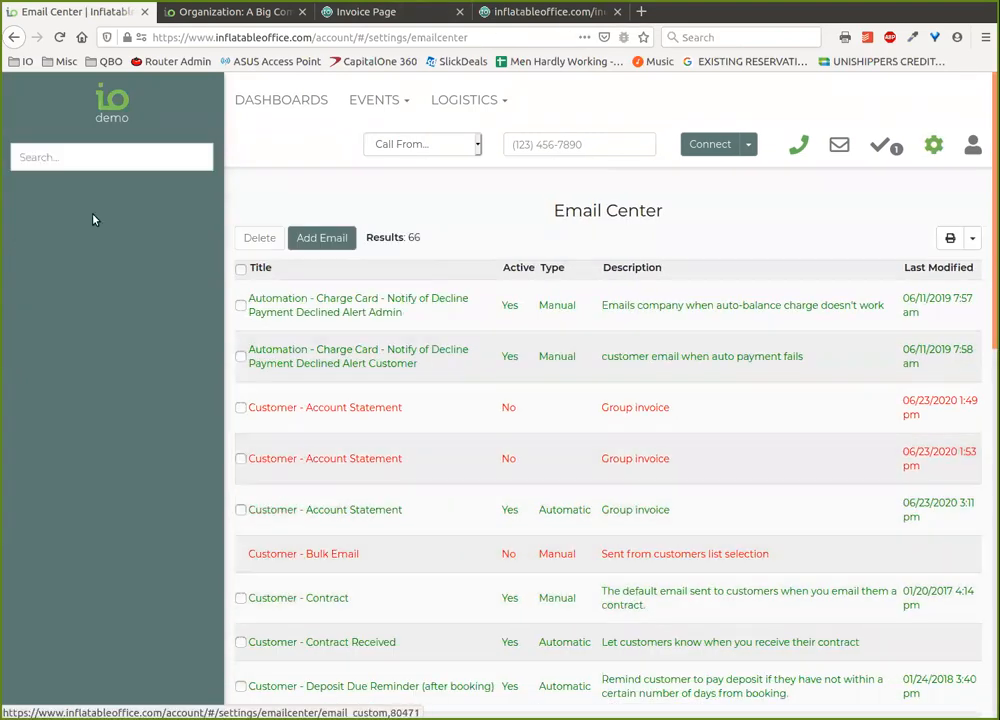
pyautogui.click(103, 156)
pyautogui.write('payem')
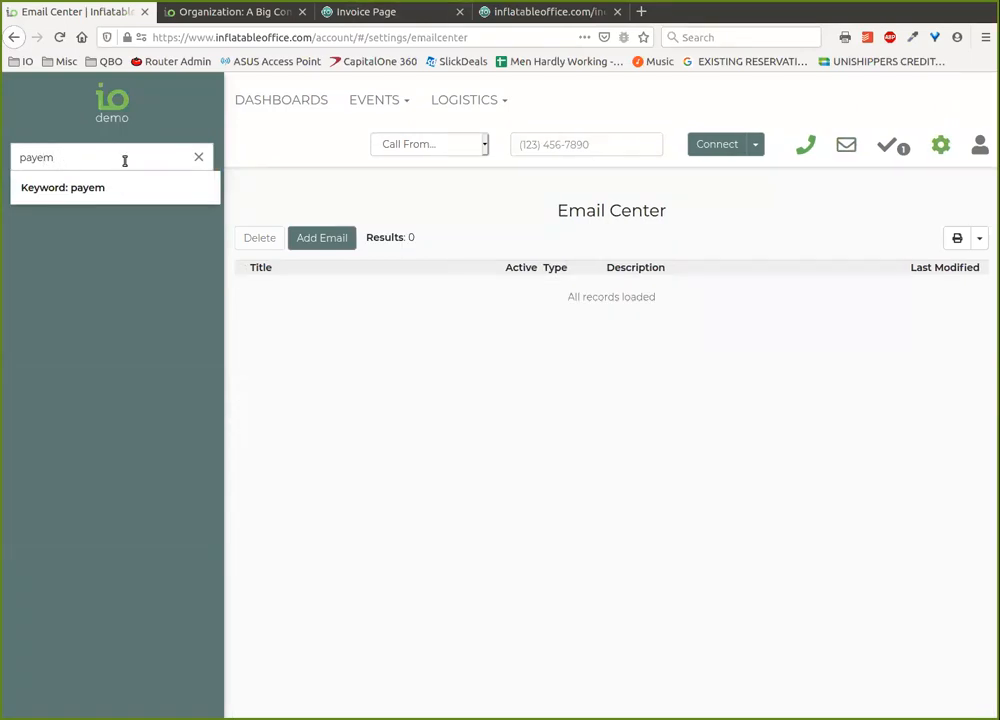
pyautogui.press('BackSpace')
pyautogui.press('BackSpace')
pyautogui.write('m')
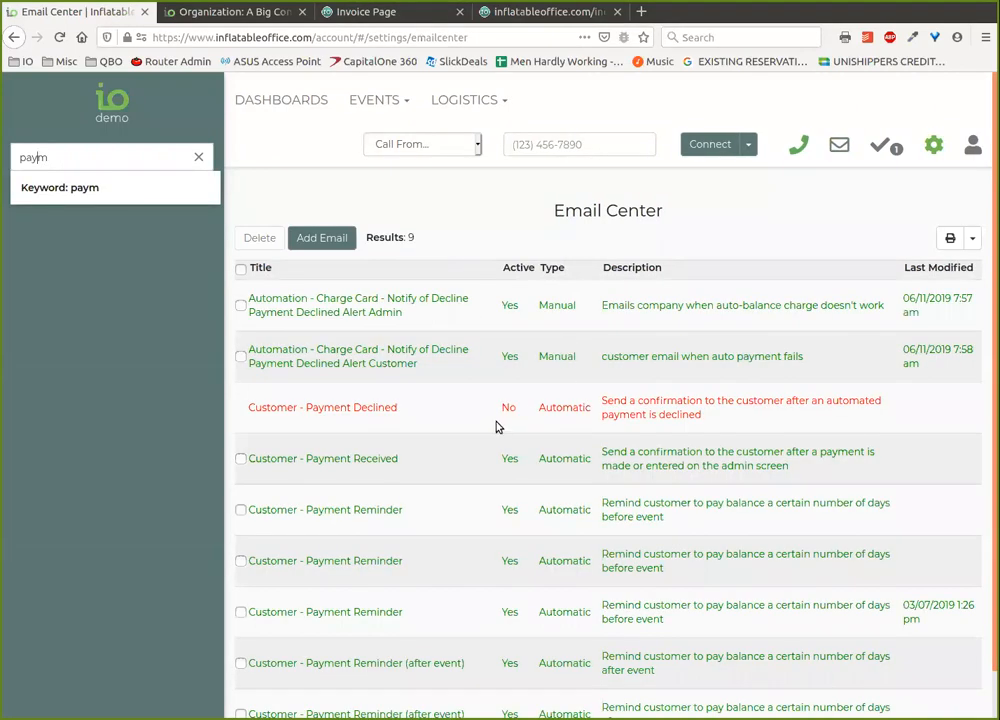
pyautogui.click(411, 411)
pyautogui.click(411, 409)
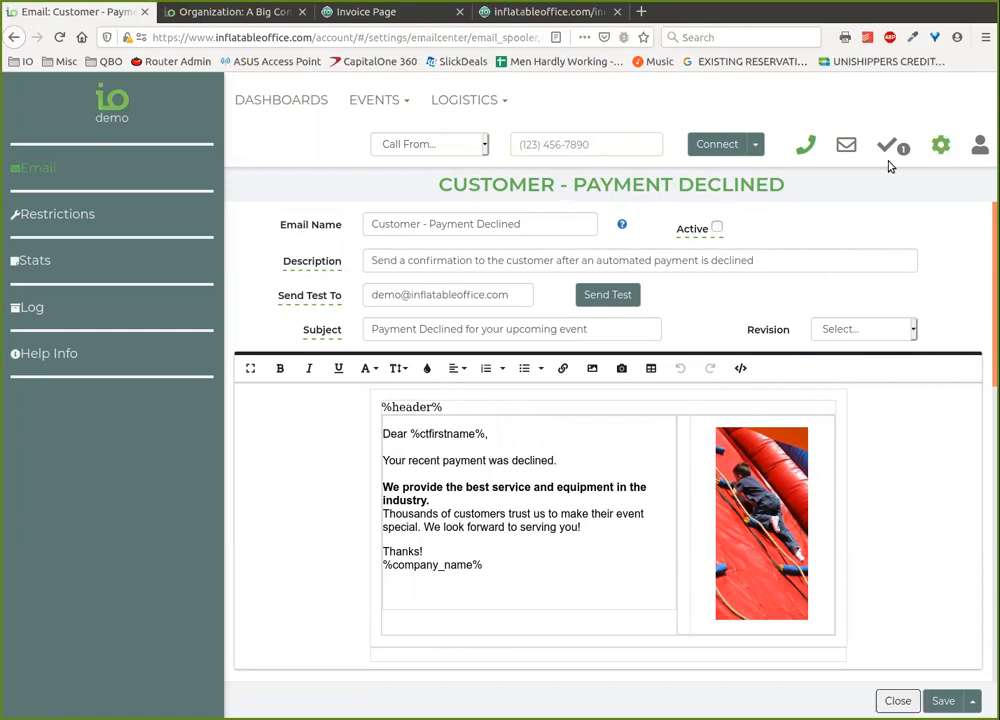
# - Open the Alerts Center and look through its list for the payment alerts
pyautogui.click(940, 144)
pyautogui.click(562, 281)
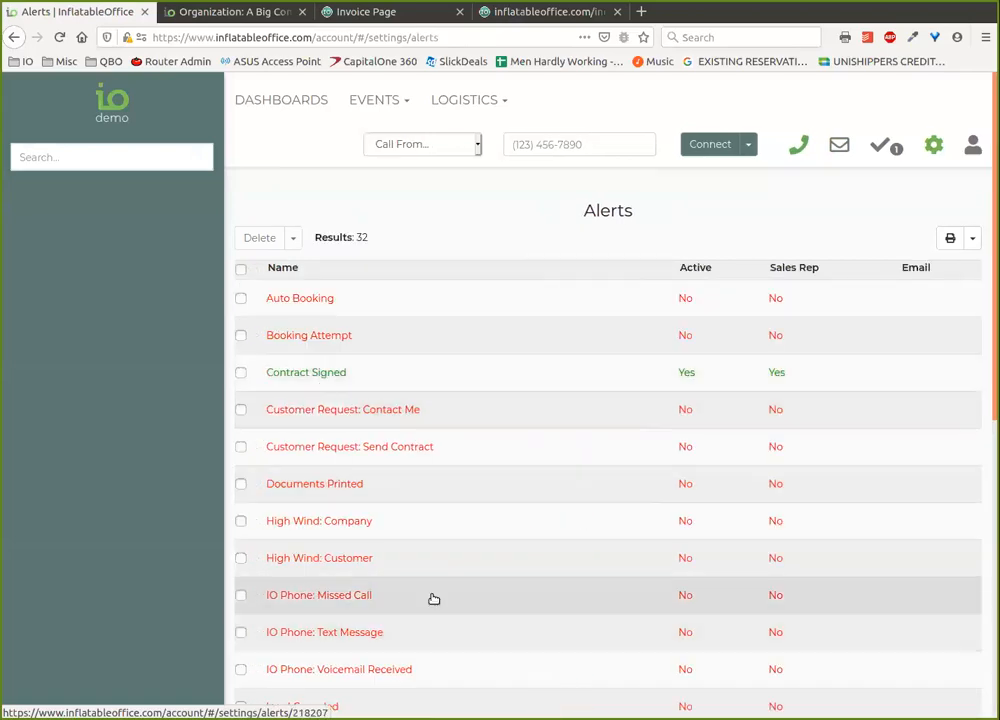
pyautogui.scroll(-5, 379, 426)
pyautogui.scroll(-2, 378, 428)
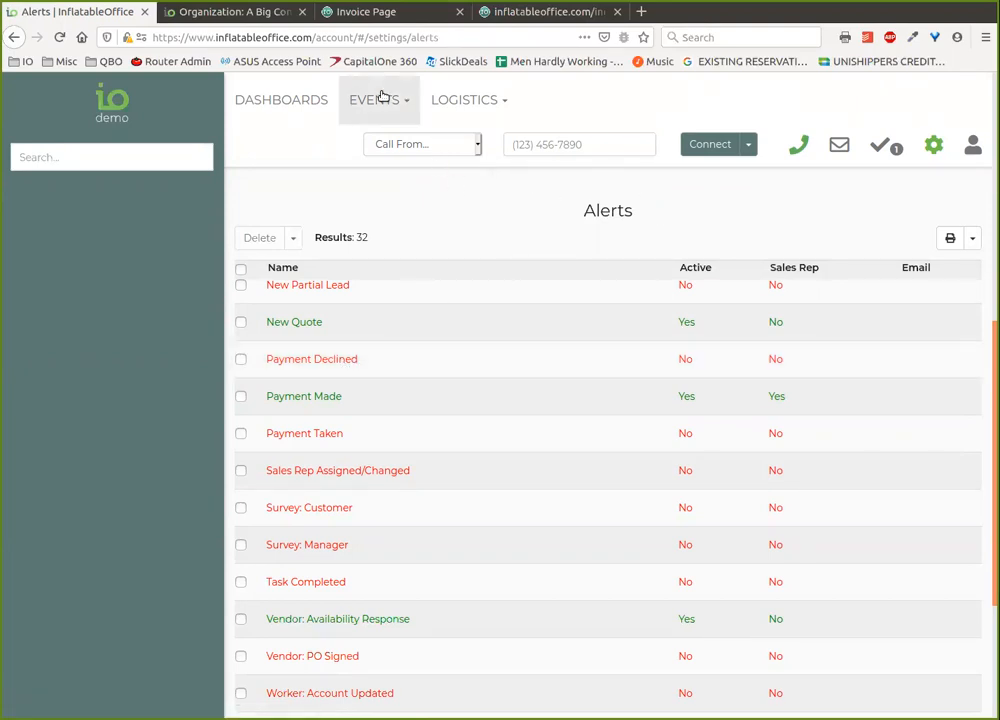
# - Return to the A Big Company organization and review its customers and payment terms once more
pyautogui.click(272, 14)
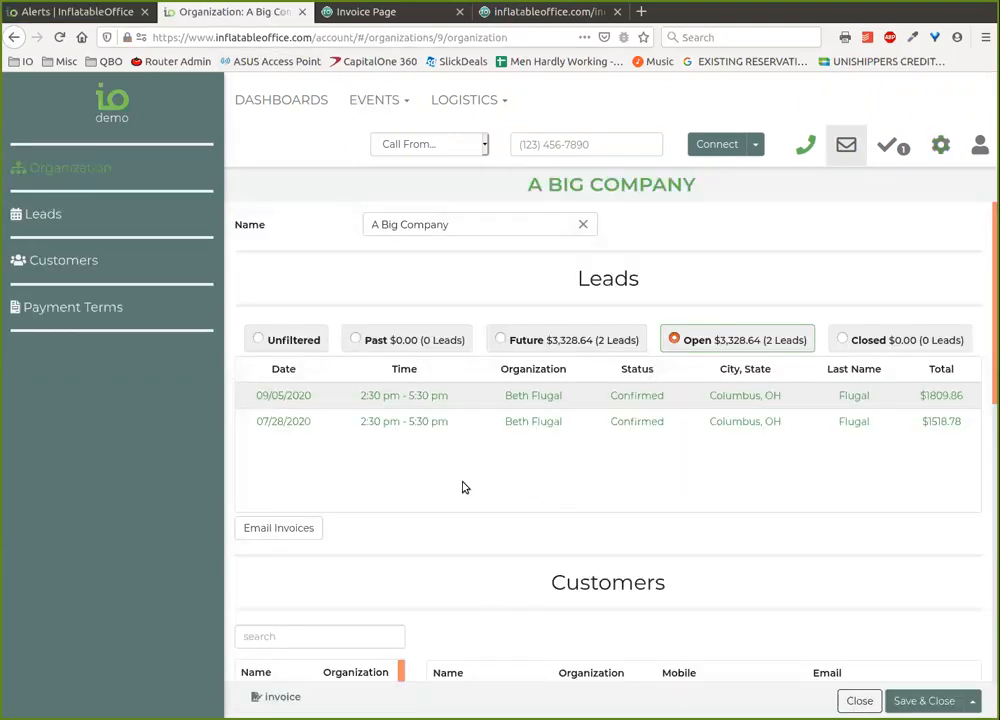
pyautogui.scroll(-6, 699, 374)
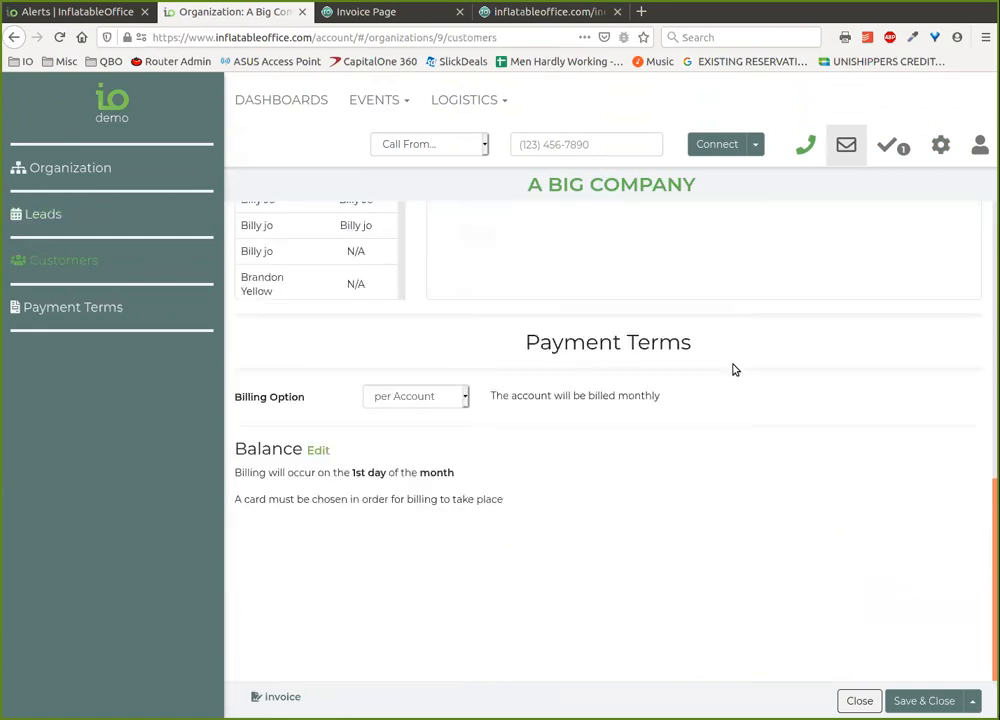
pyautogui.scroll(6, 730, 373)
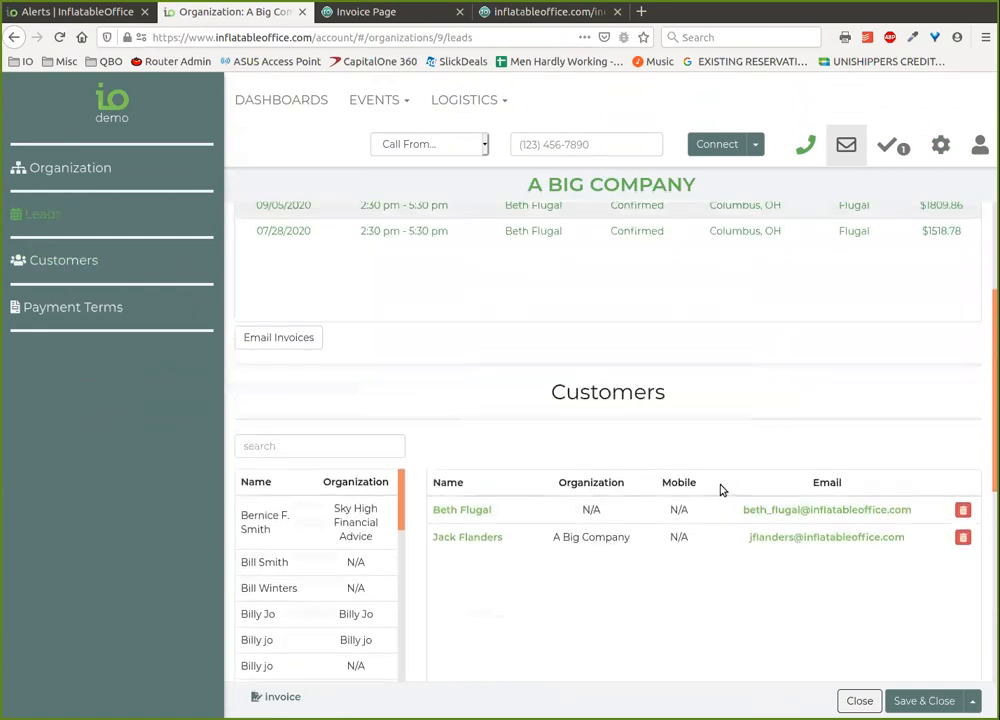